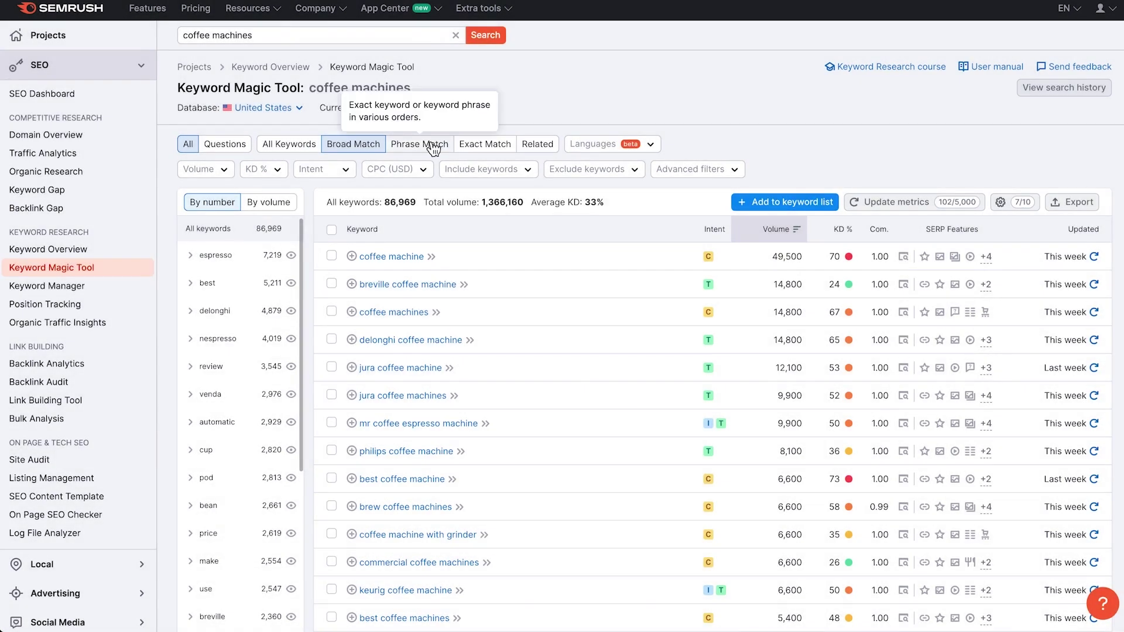
View the Phrase Match and Exact Match keyword results for coffee machines
left_click(433, 149)
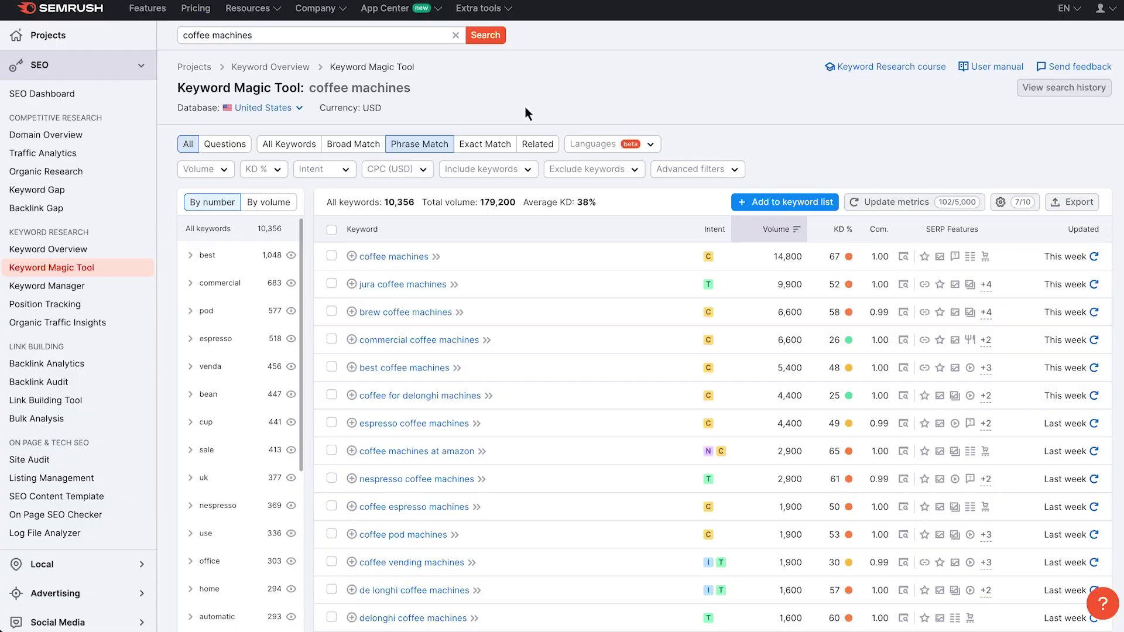
left_click(499, 146)
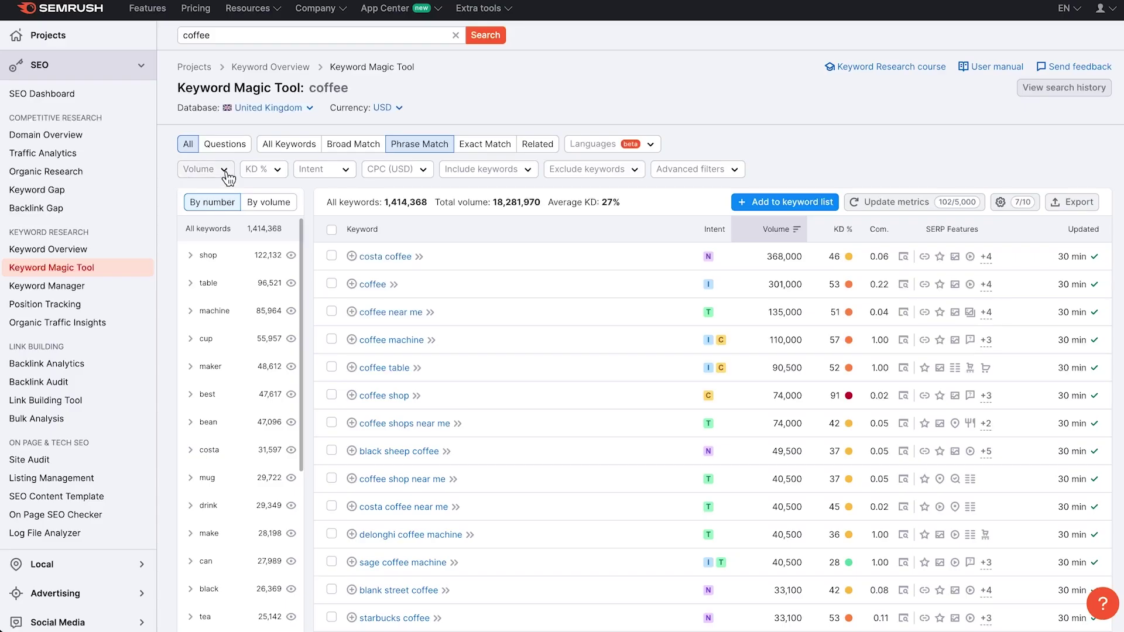
left_click(226, 173)
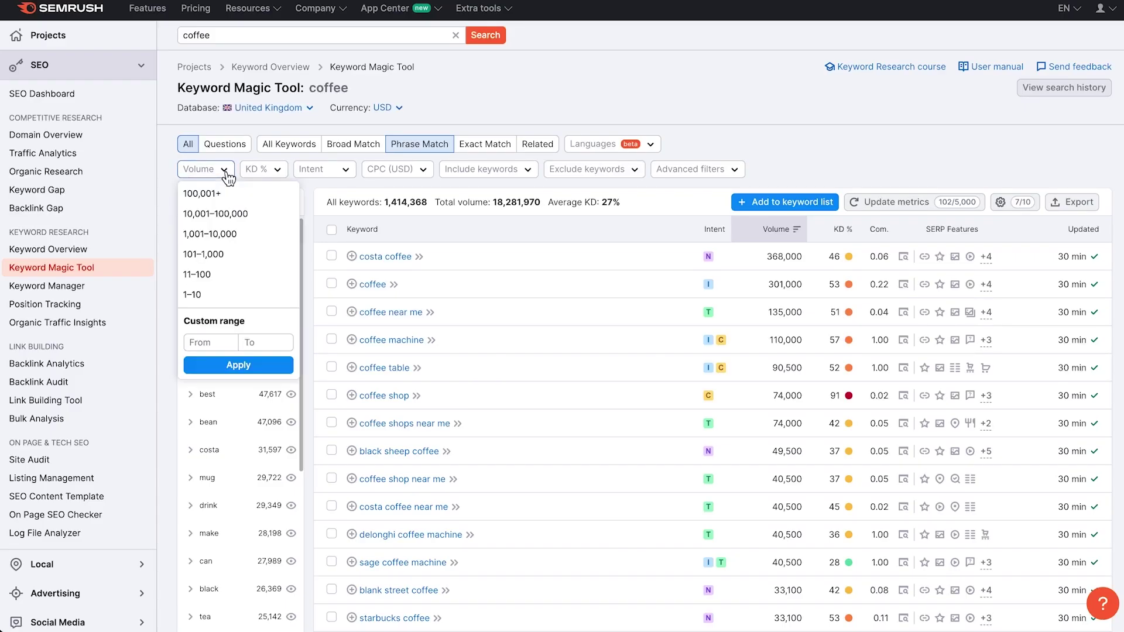
left_click(277, 175)
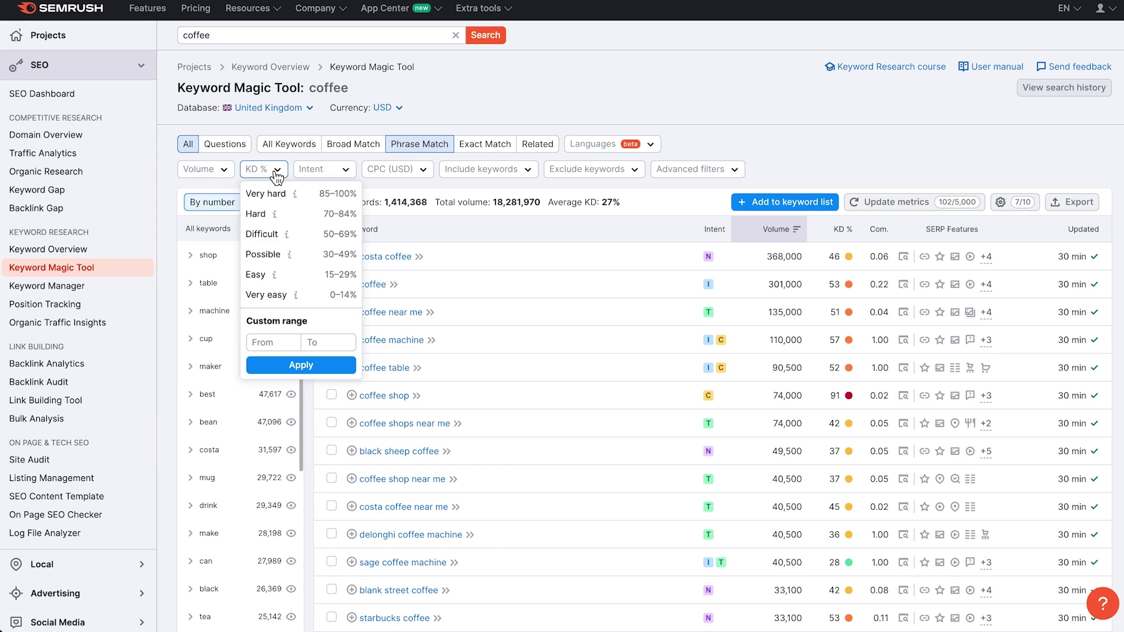
left_click(332, 176)
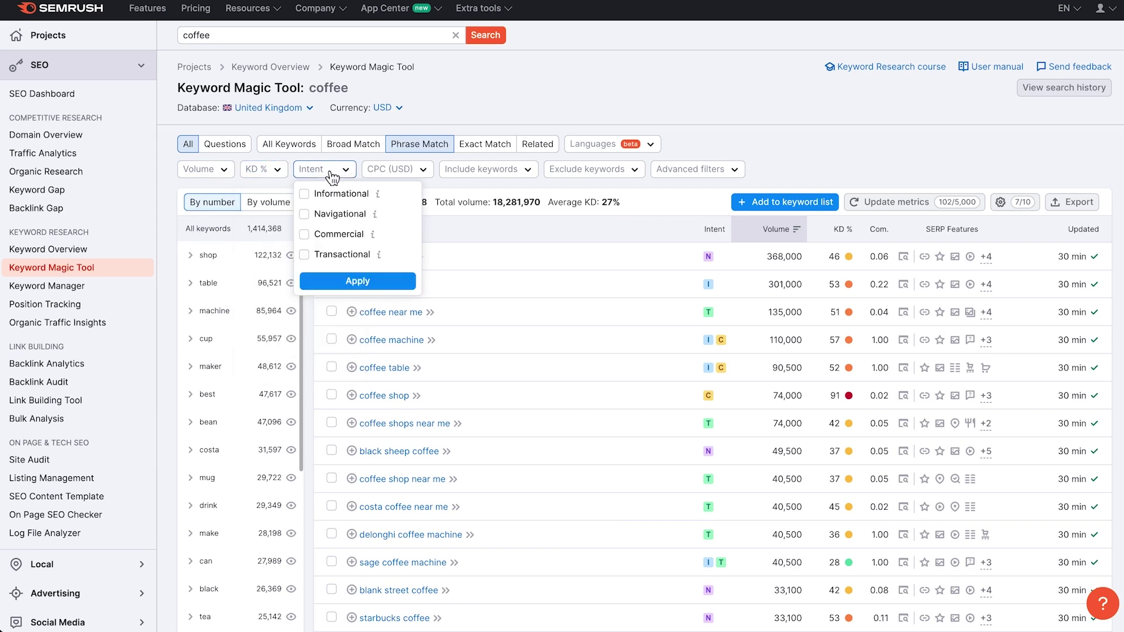
Exclude the keyword costa from the coffee results and limit keyword difficulty to a maximum of 30%
left_click(564, 173)
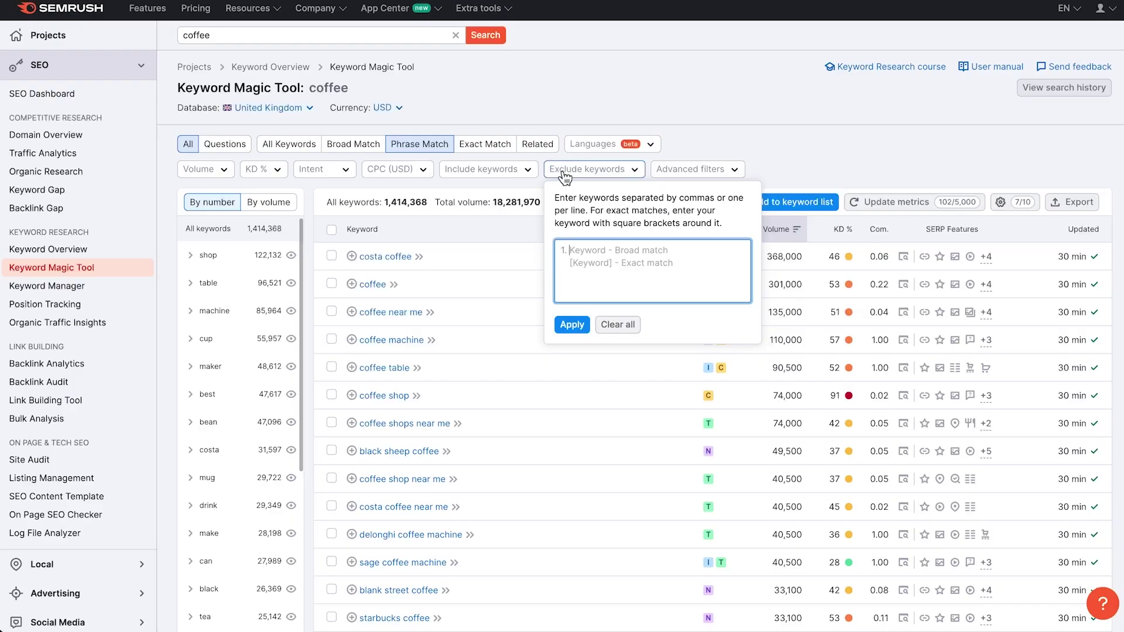
type("costa")
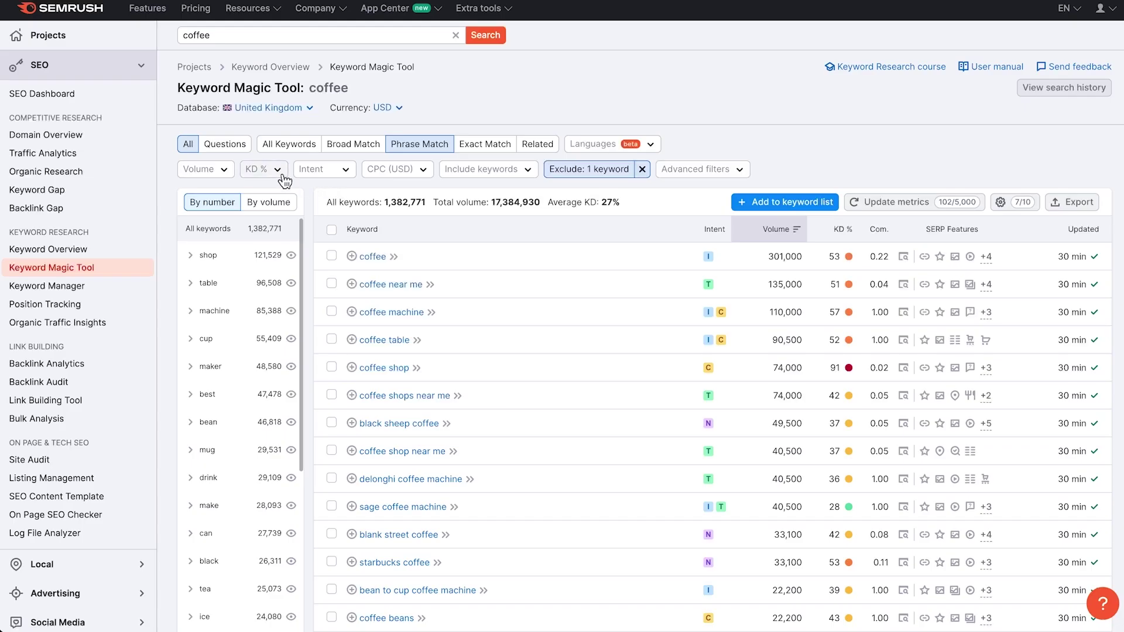
left_click(280, 173)
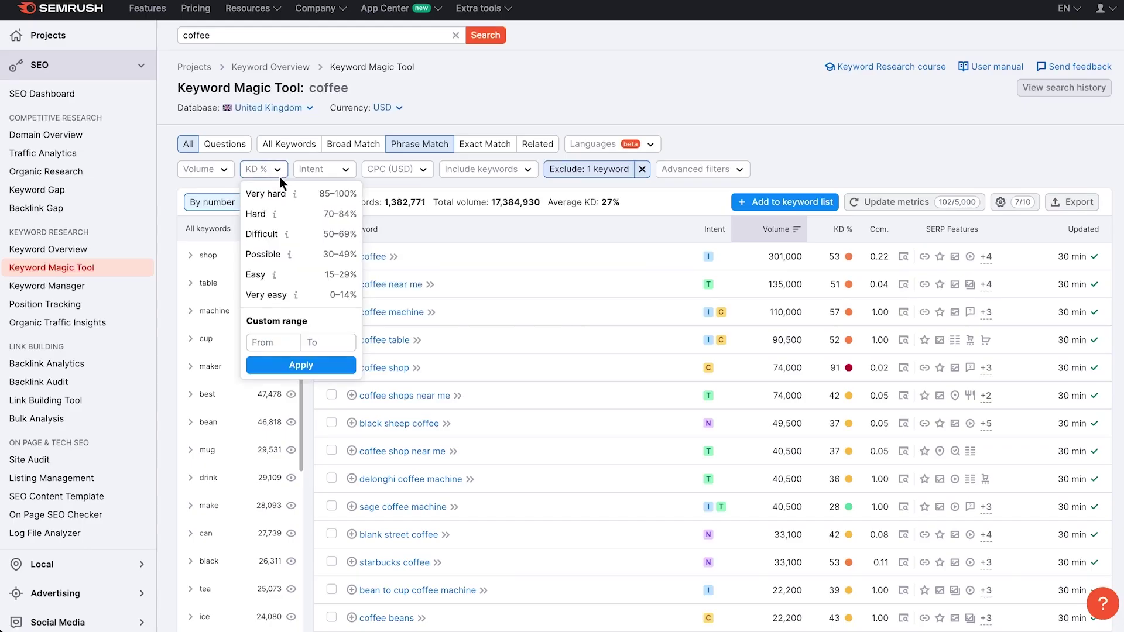
left_click(320, 339)
type("30")
left_click(328, 365)
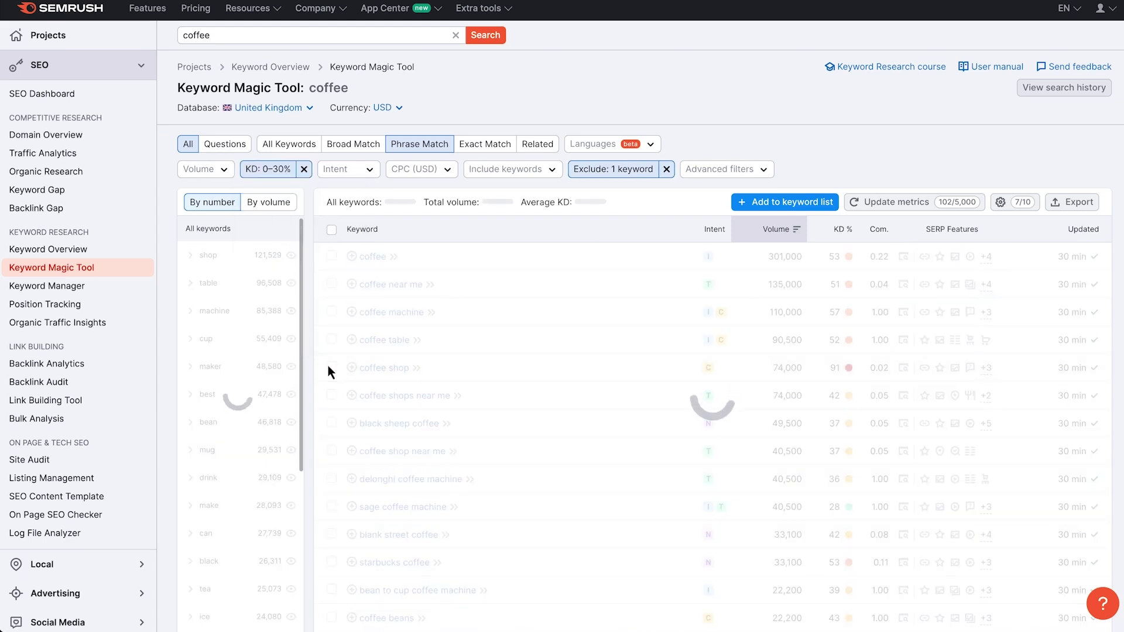
Filter the keywords to a custom search volume range of 50 to 1000 and order the keyword groups by volume
left_click(221, 169)
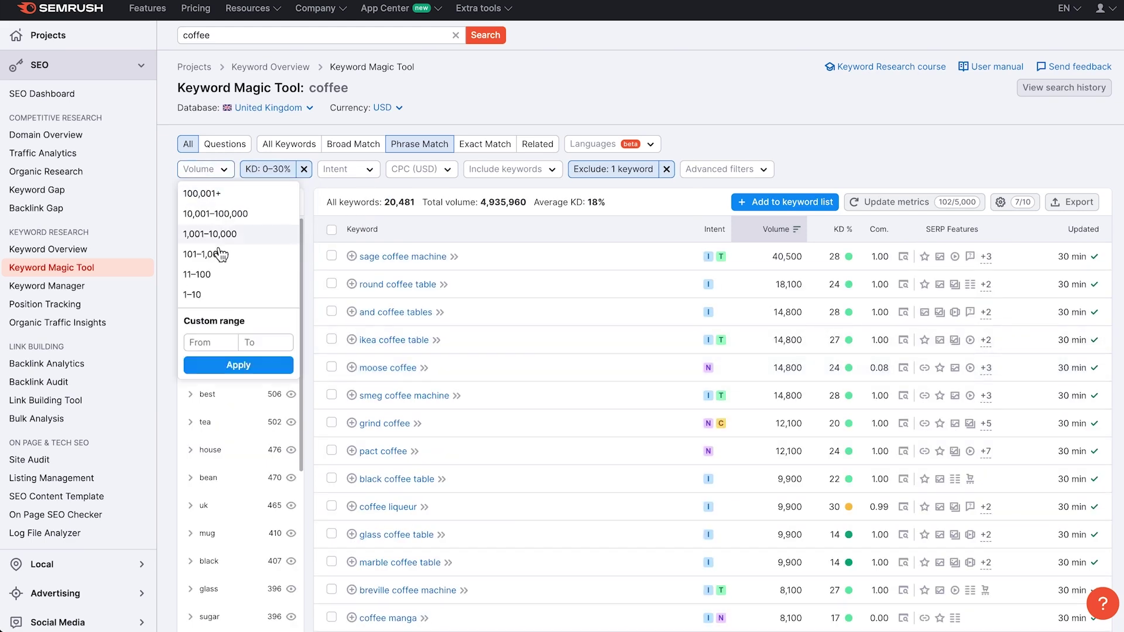
left_click(224, 342)
type("50")
key("Tab")
type("1000")
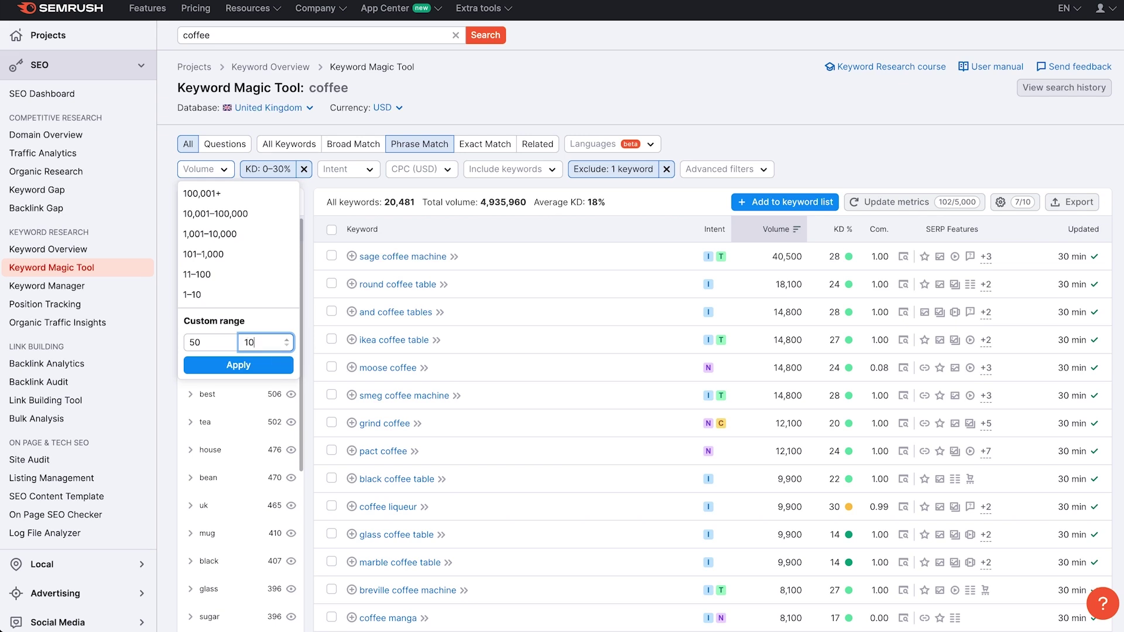
left_click(269, 363)
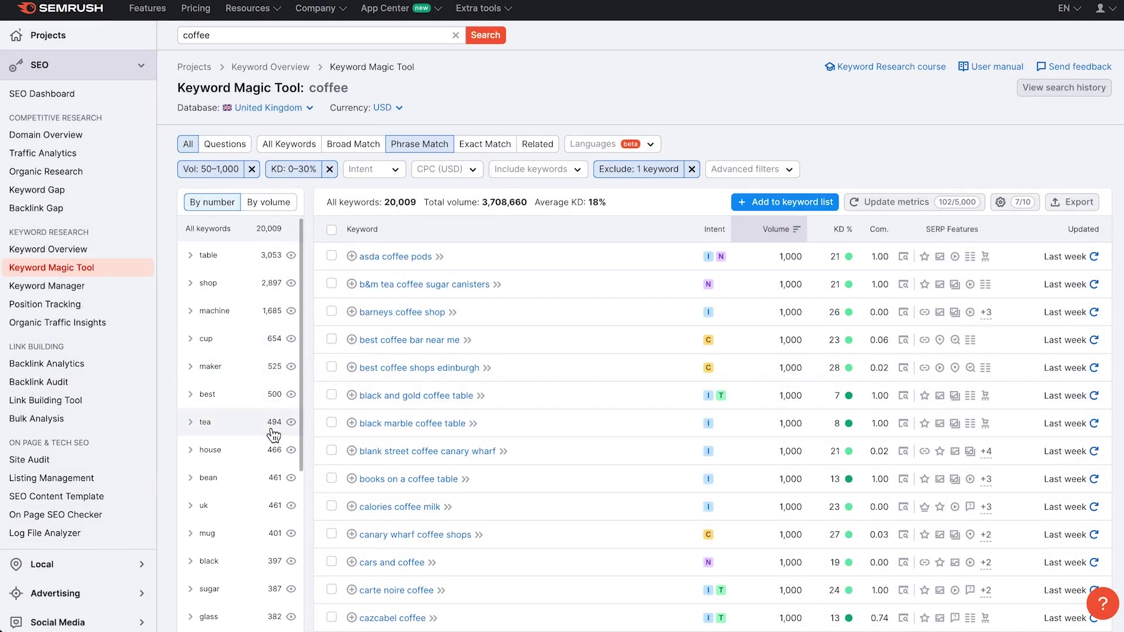
left_click(273, 205)
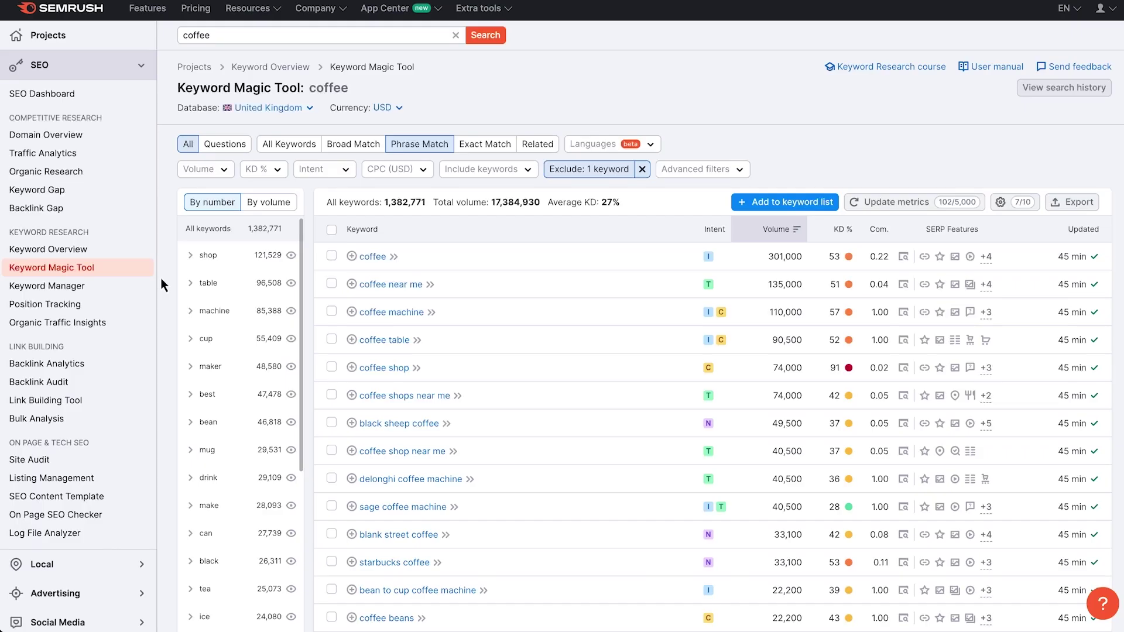
In the machine group, select coffee machine, nespresso coffee machine, coffee machines, filter coffee machine and coffee machine with milk frother, and start their export
left_click(214, 311)
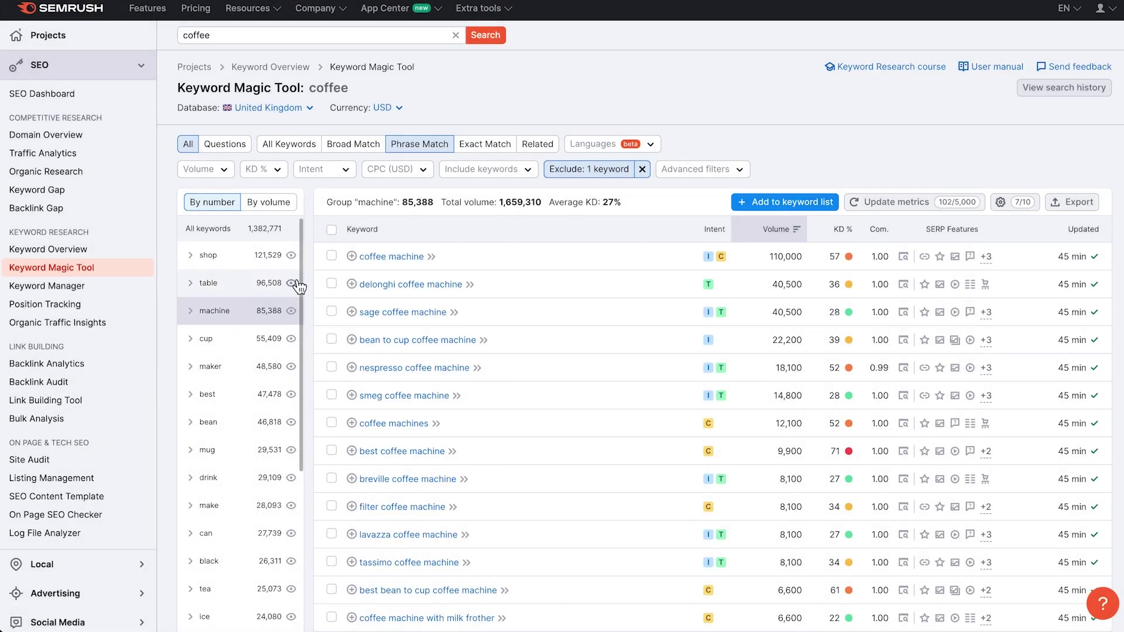
left_click(331, 256)
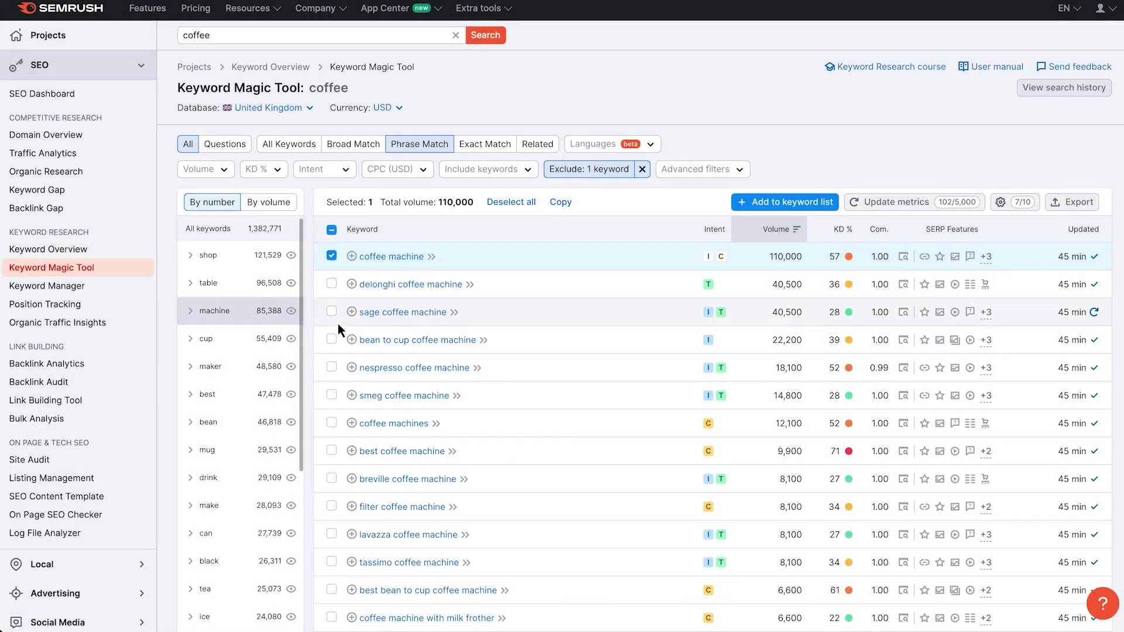
left_click(332, 368)
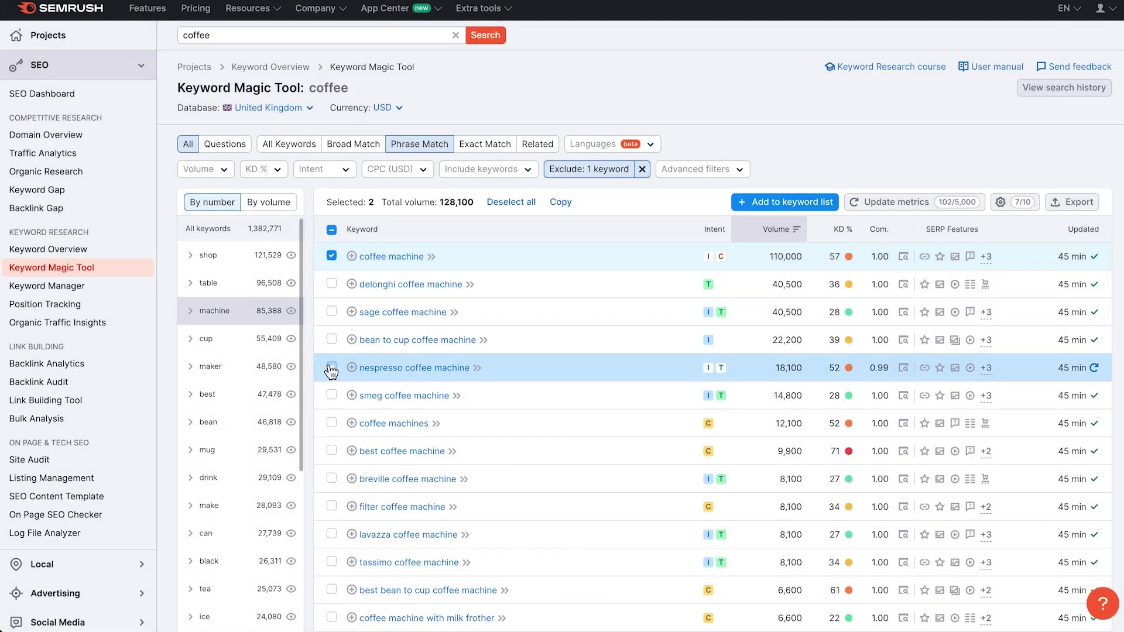
left_click(331, 424)
left_click(331, 506)
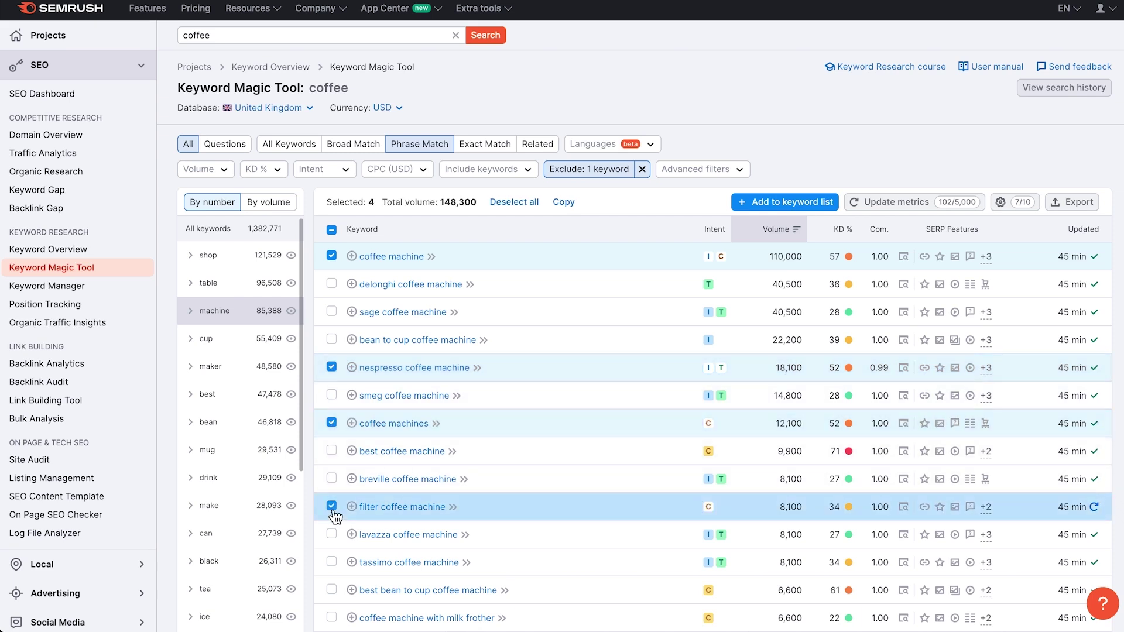
left_click(332, 617)
left_click(1072, 212)
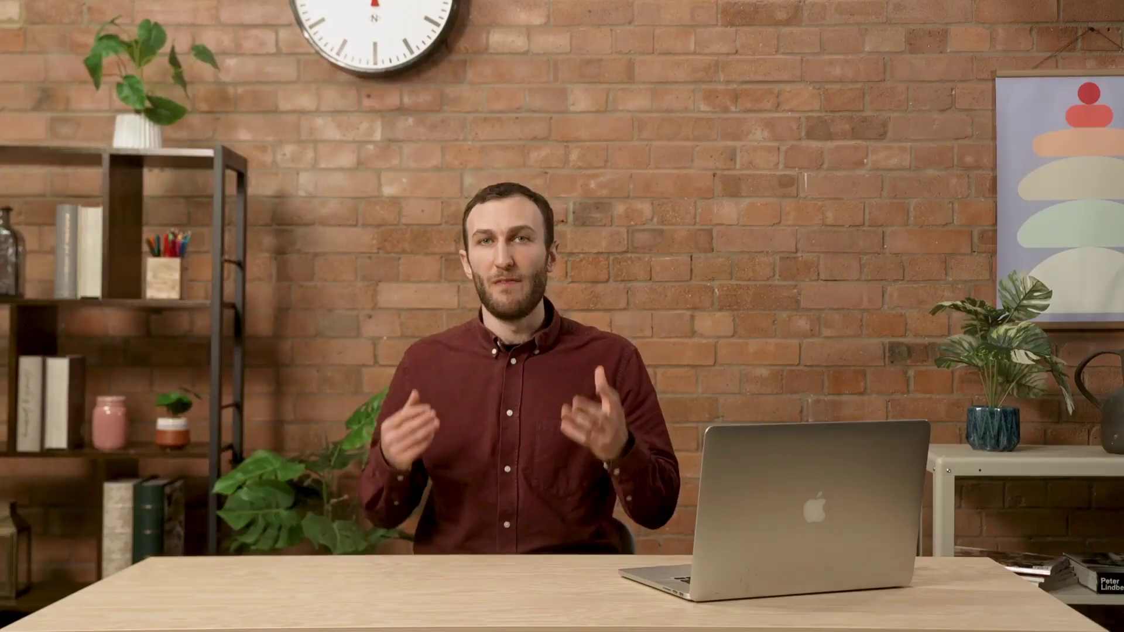
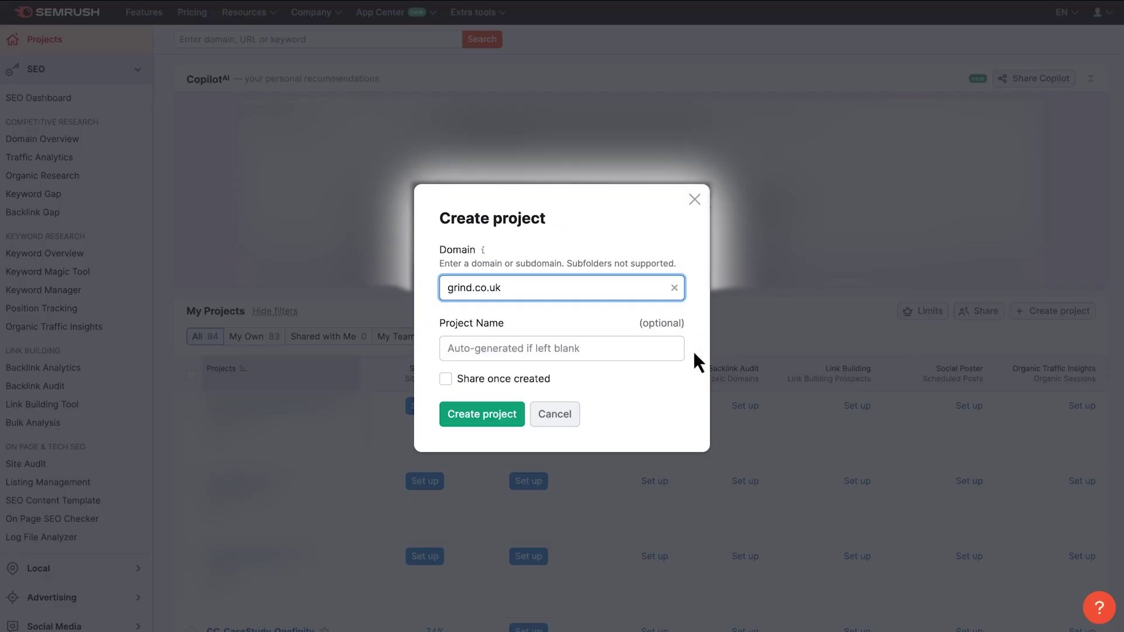
Name the new grind.co.uk project Grind and create it
left_click(674, 350)
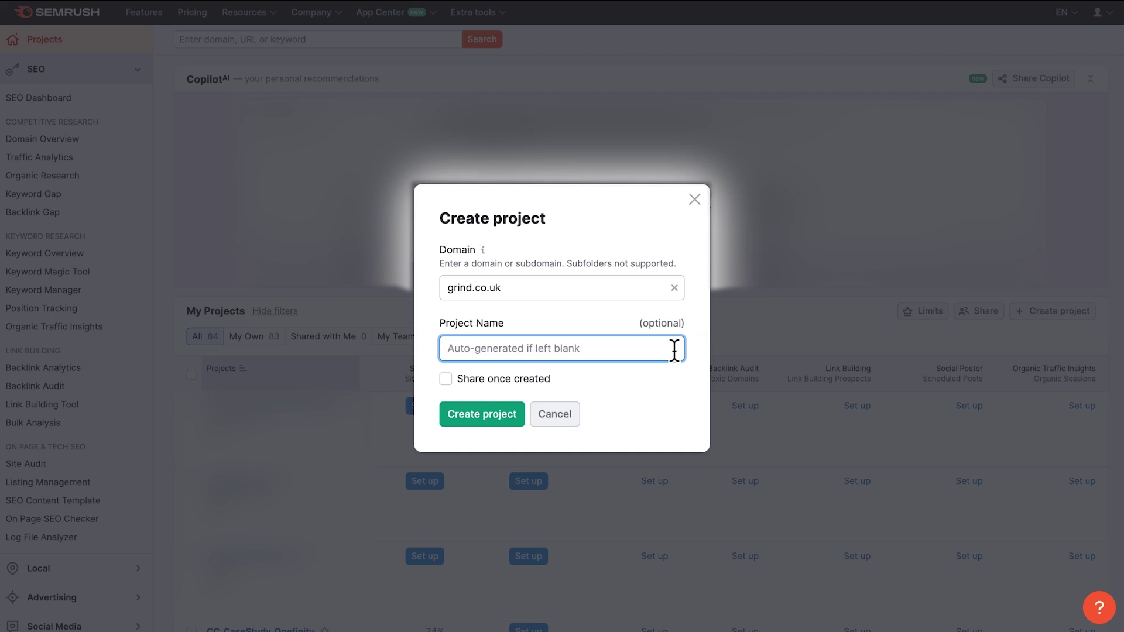
type("Grind")
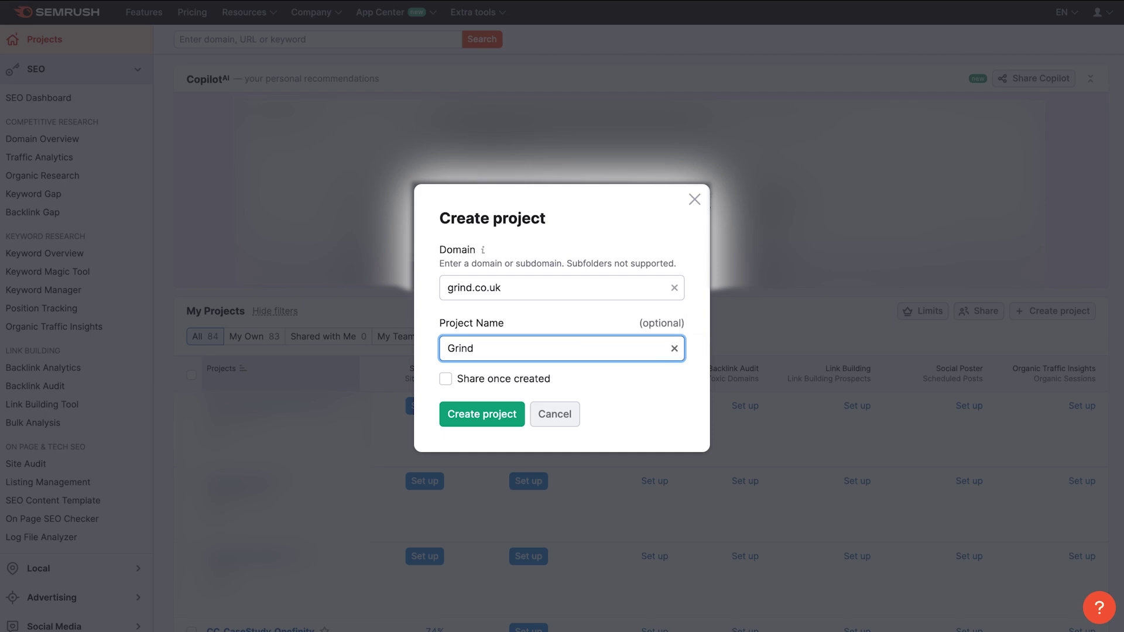
key("Return")
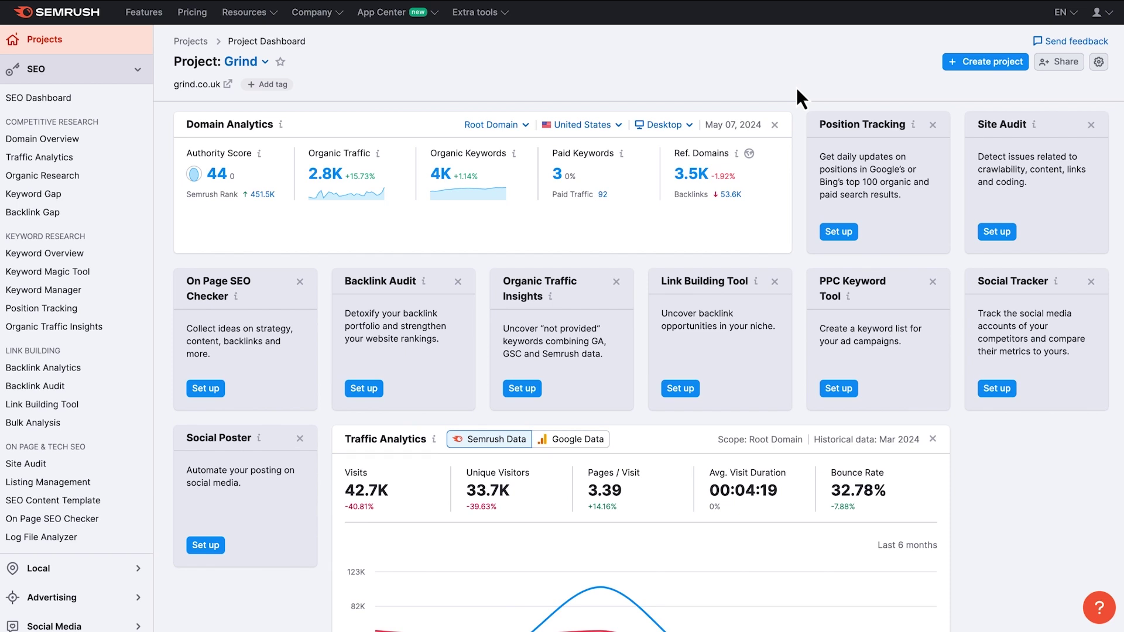
Start a position tracking campaign for the project, target the United Kingdom, and continue to its keywords
left_click(847, 233)
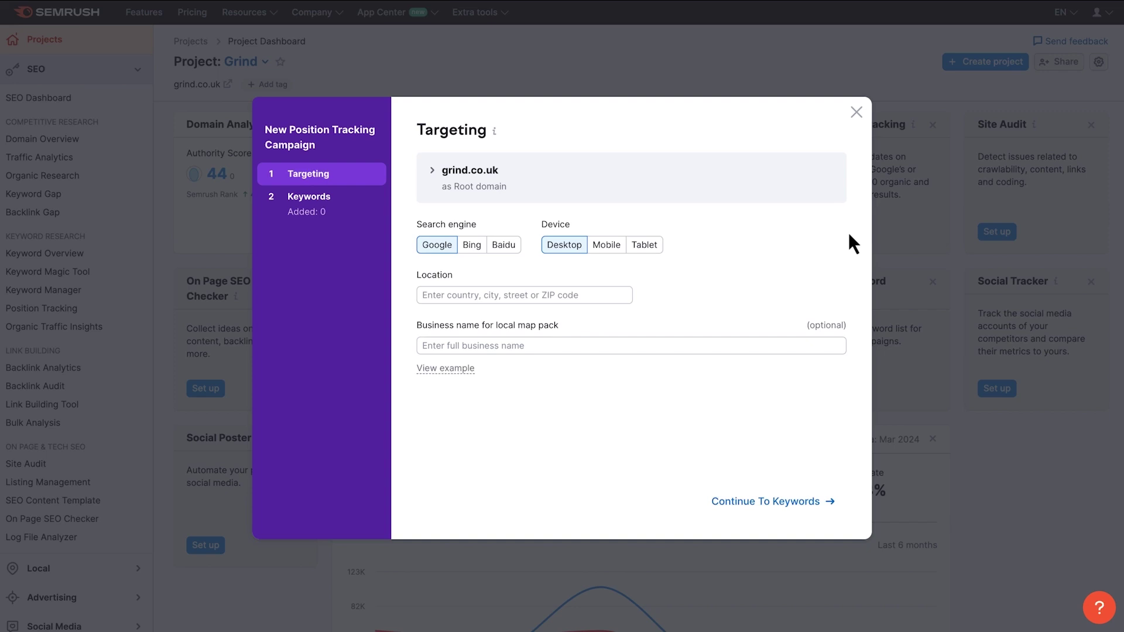
left_click(611, 296)
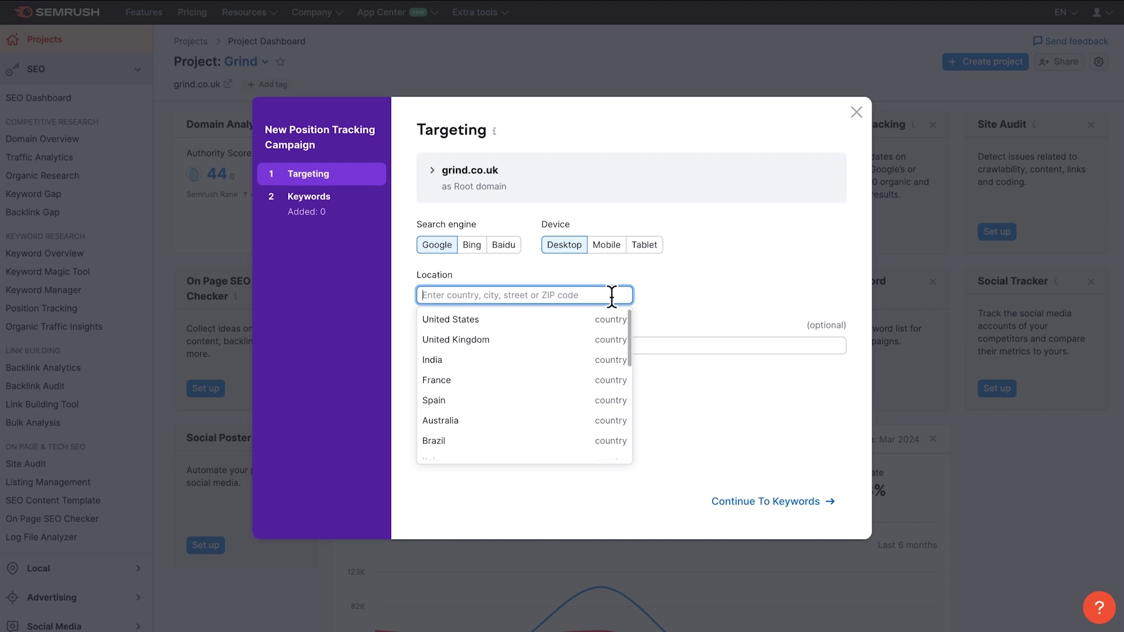
left_click(540, 340)
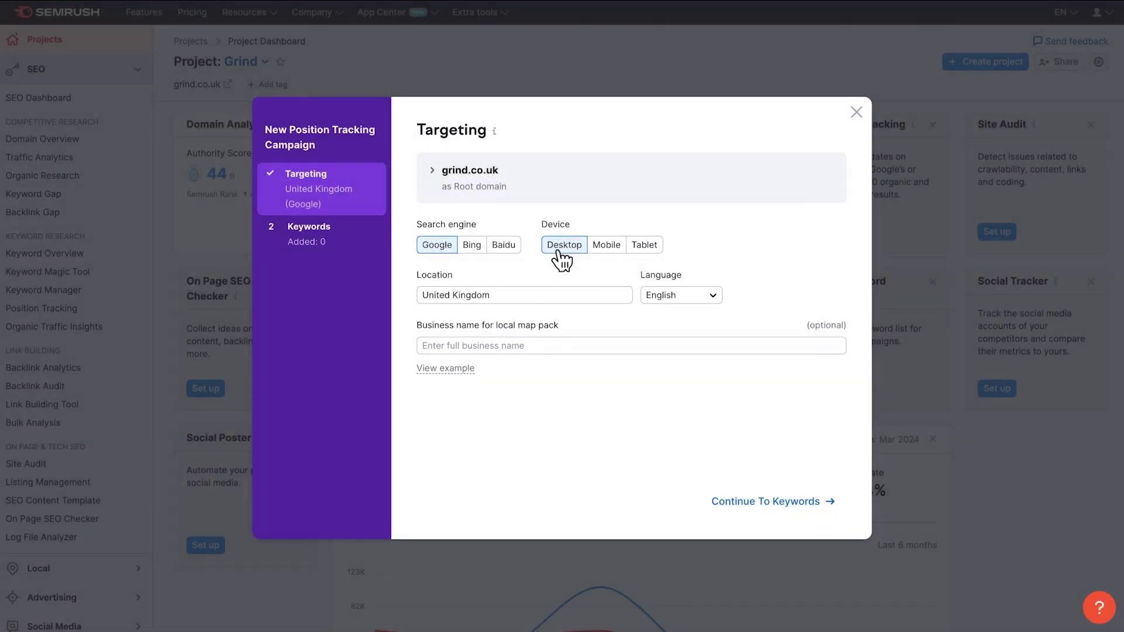
left_click(734, 500)
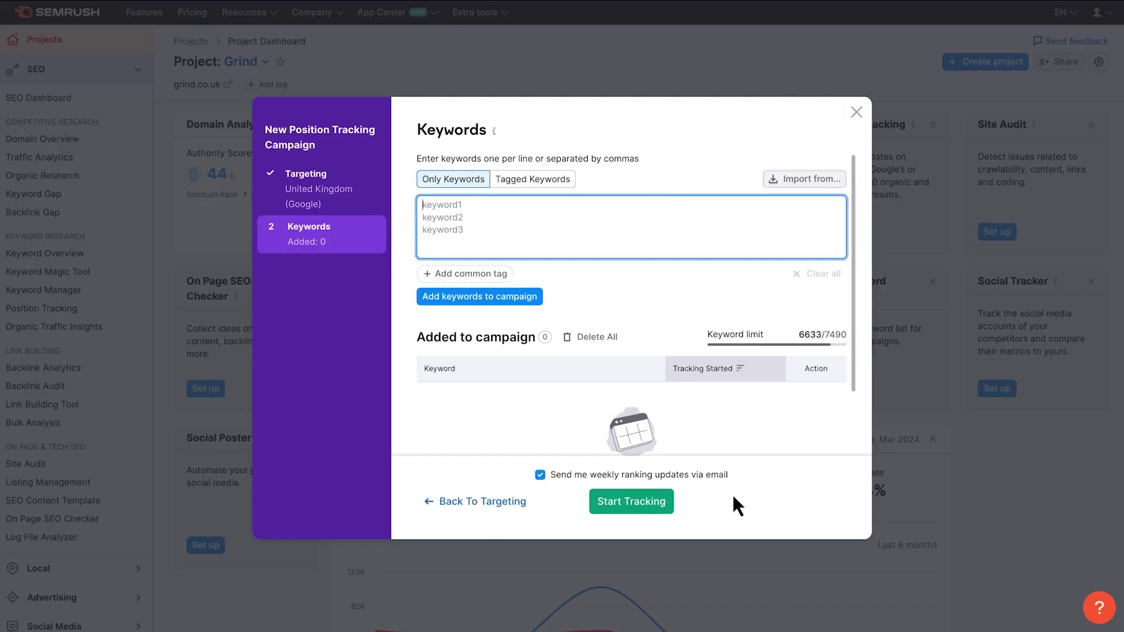
Enter the campaign keywords ground coffee, coffee pods and coffee beans, one per line, with the common tag Primary
type("gro")
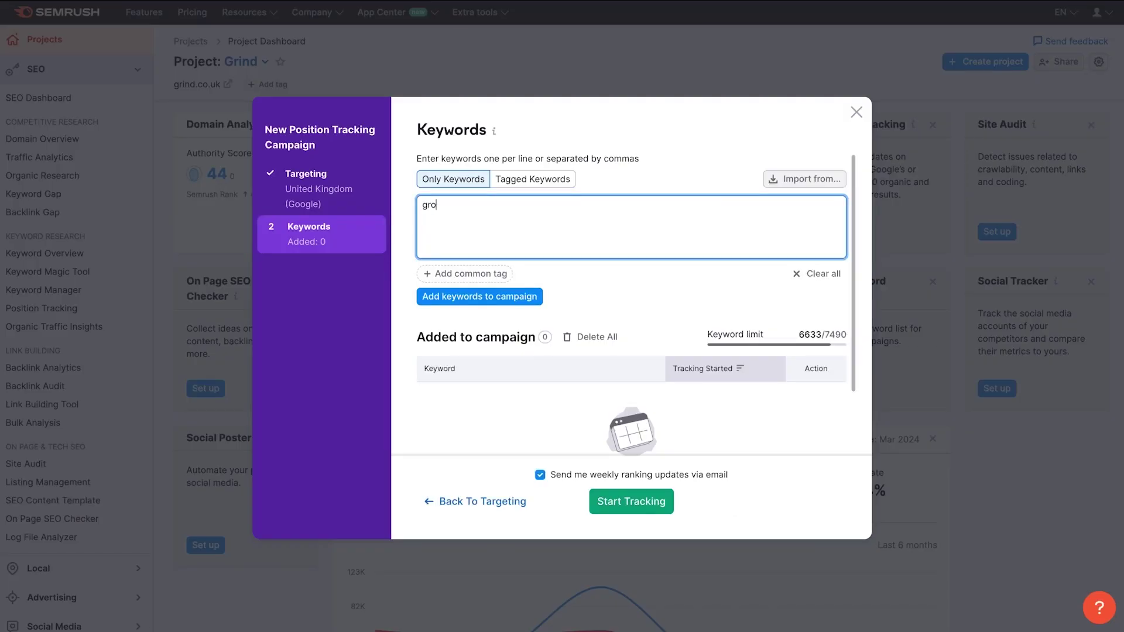
type("und coffee")
key("Return")
type("coffee pods")
key("Return")
type("coffee beans")
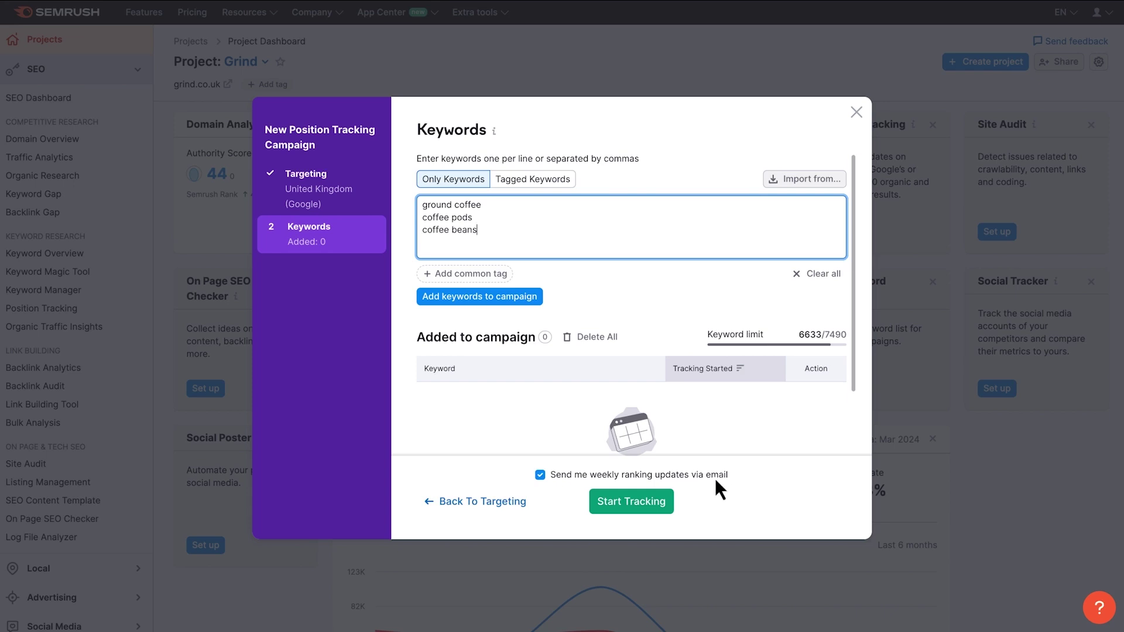
left_click(490, 273)
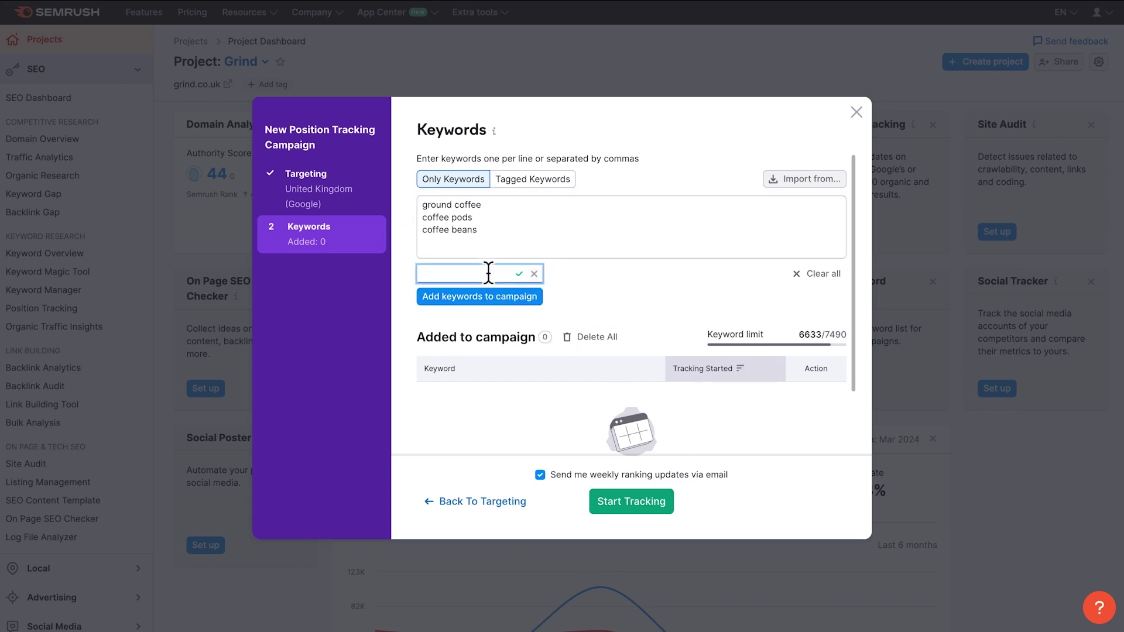
type("Primary")
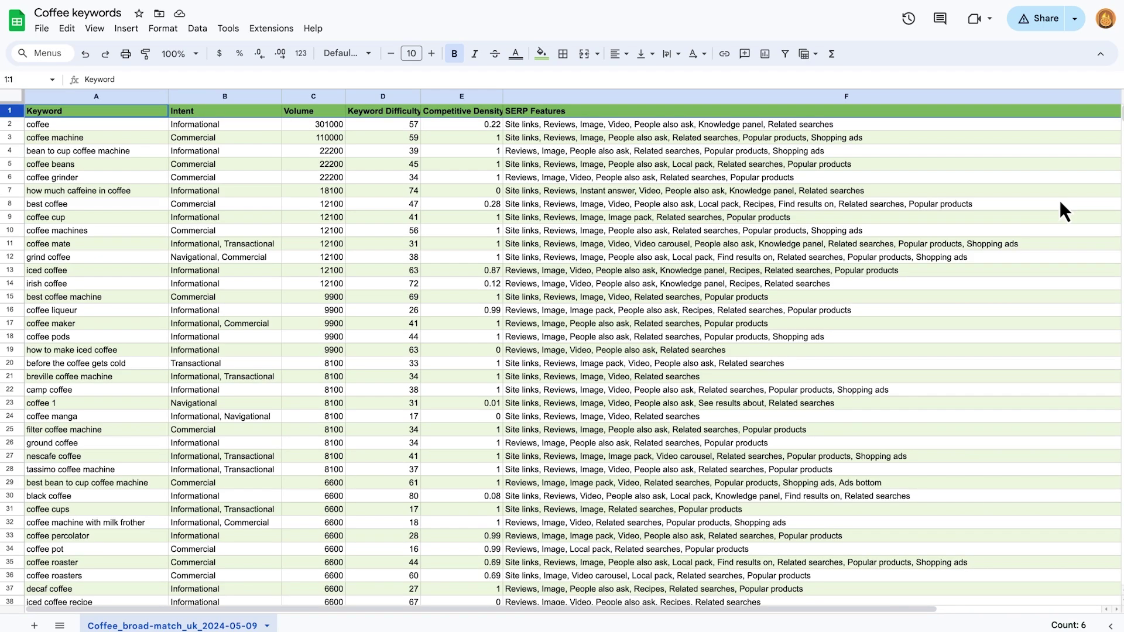
Switch to Google Sheets and review the keyword rows in the Coffee keywords spreadsheet
scroll(1060, 202, "down", 14)
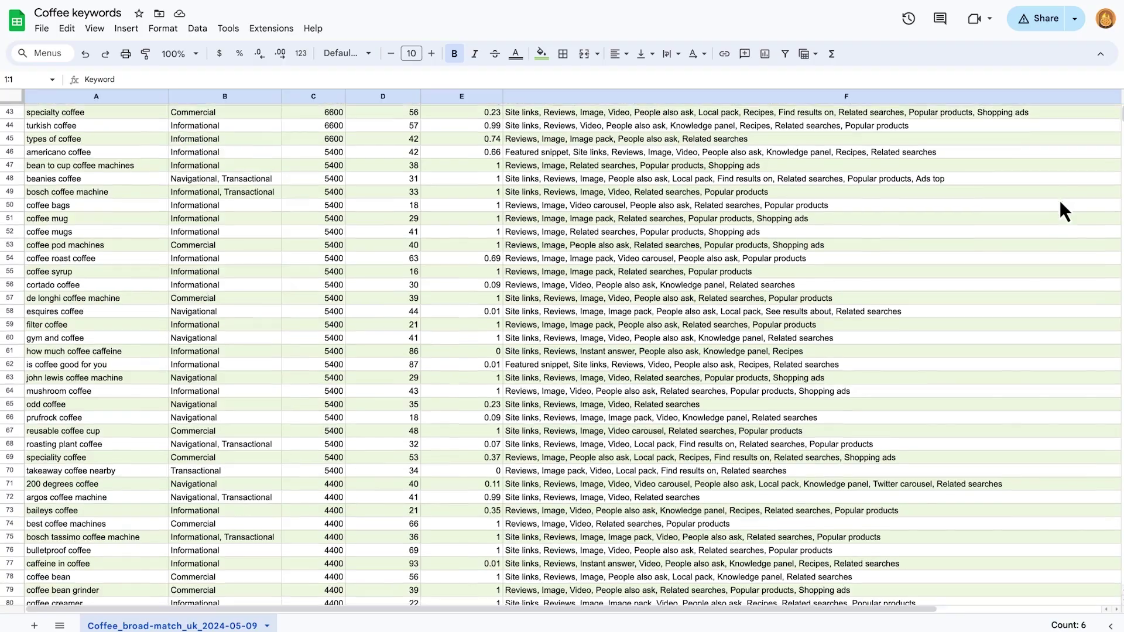
scroll(1060, 202, "down", 19)
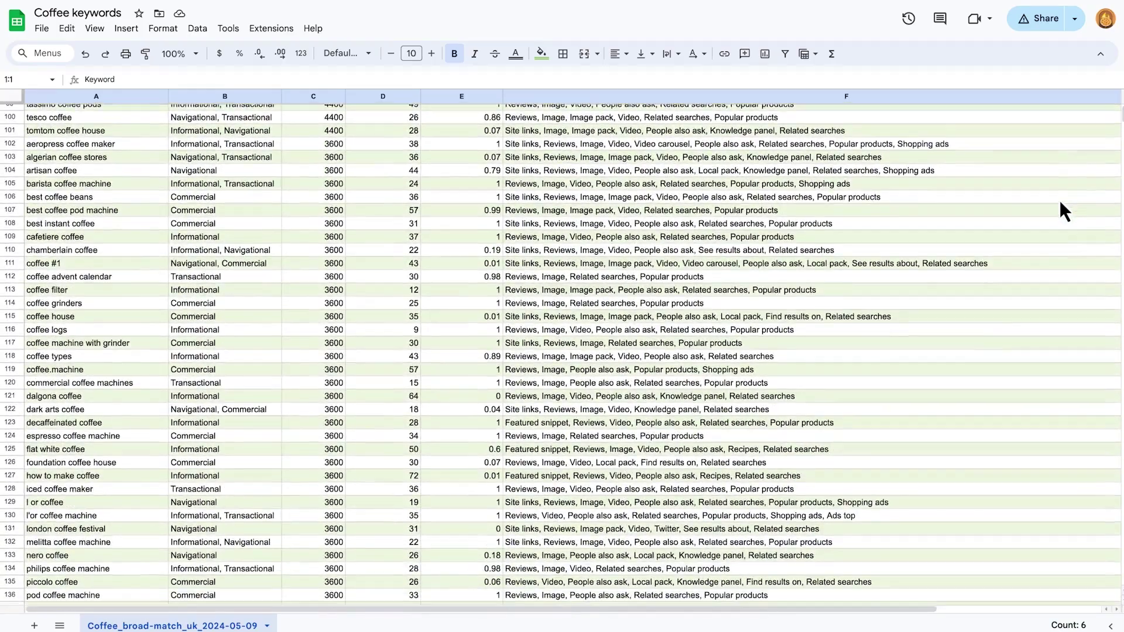
scroll(1060, 202, "down", 15)
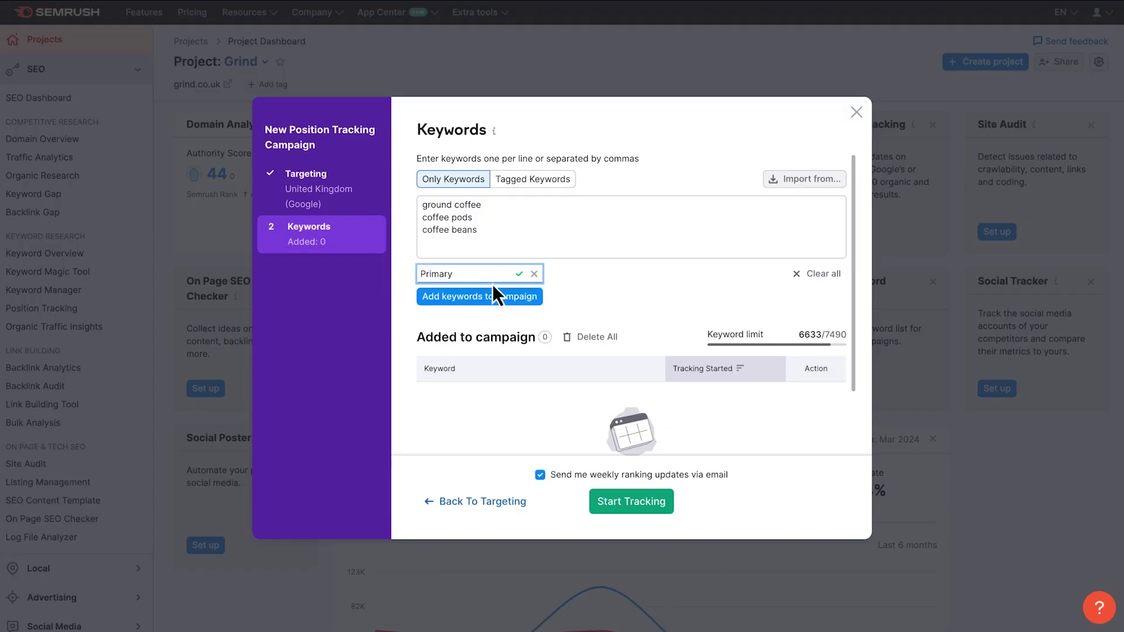
Return to Semrush, add the entered keywords to the position tracking campaign and start tracking
left_click(495, 295)
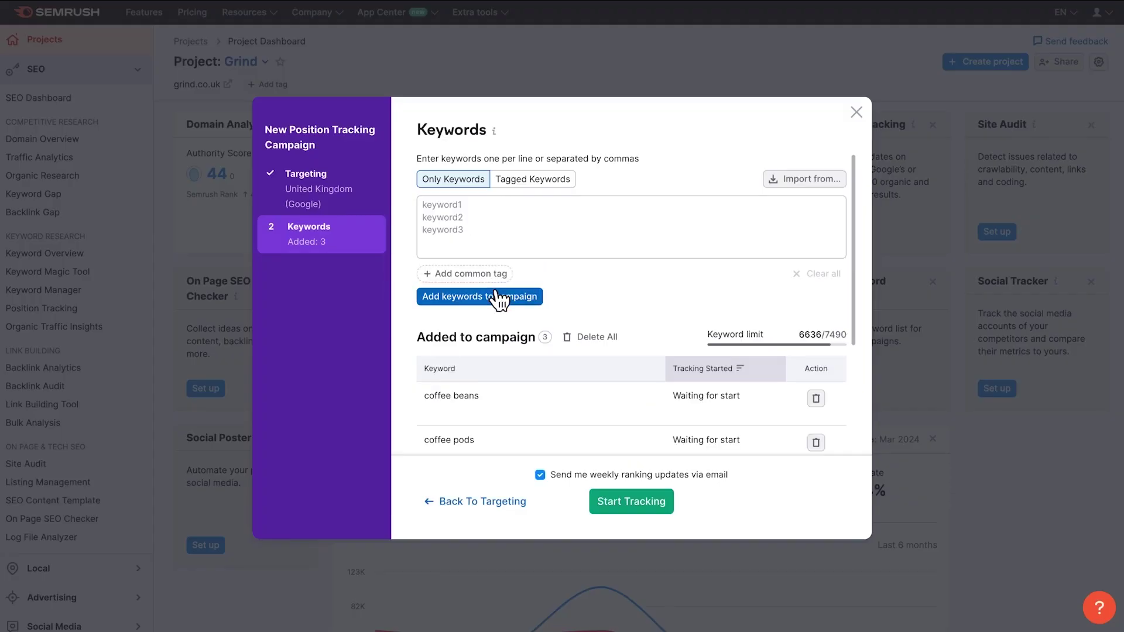
left_click(600, 499)
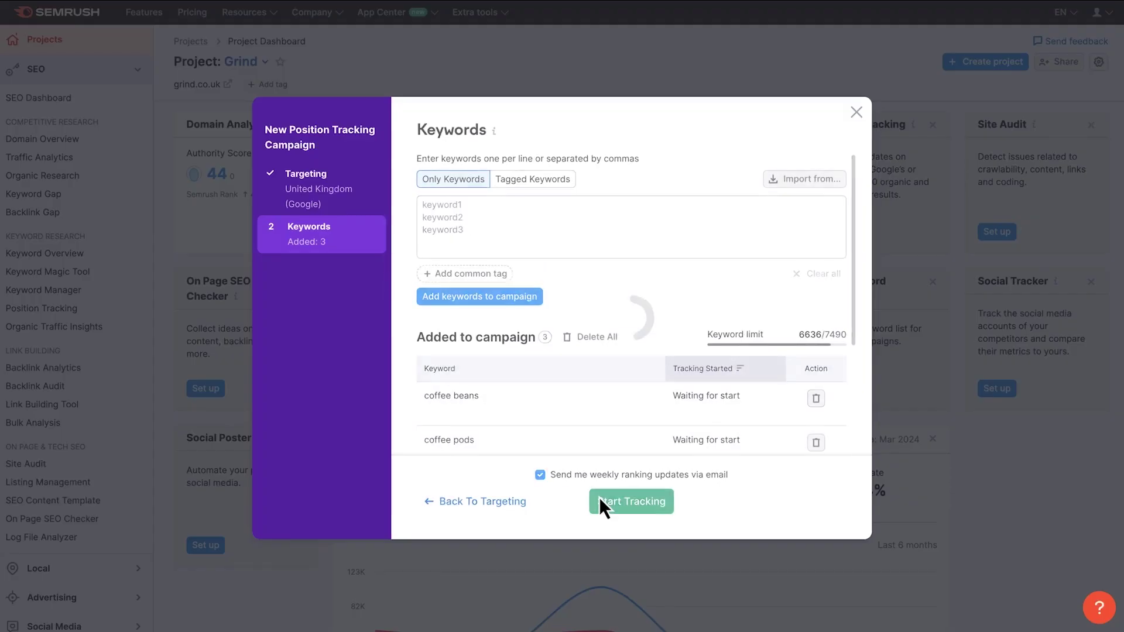
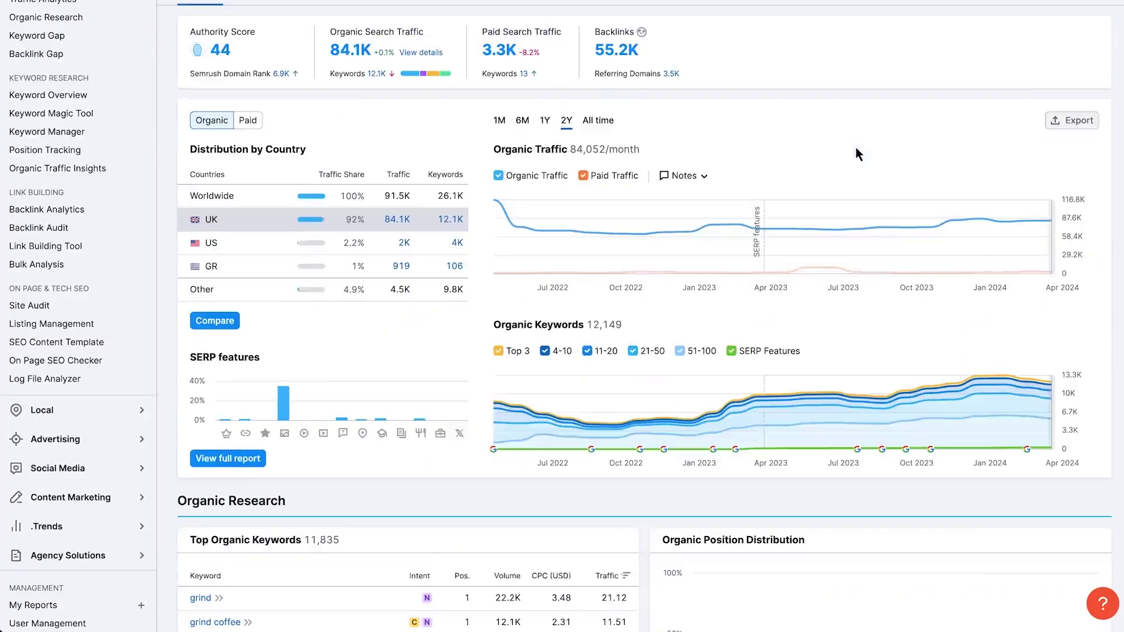
Review the grind.co.uk domain overview, then open and examine the full list of its top organic keyword positions
scroll(855, 146, "down", 7)
scroll(856, 153, "down", 1)
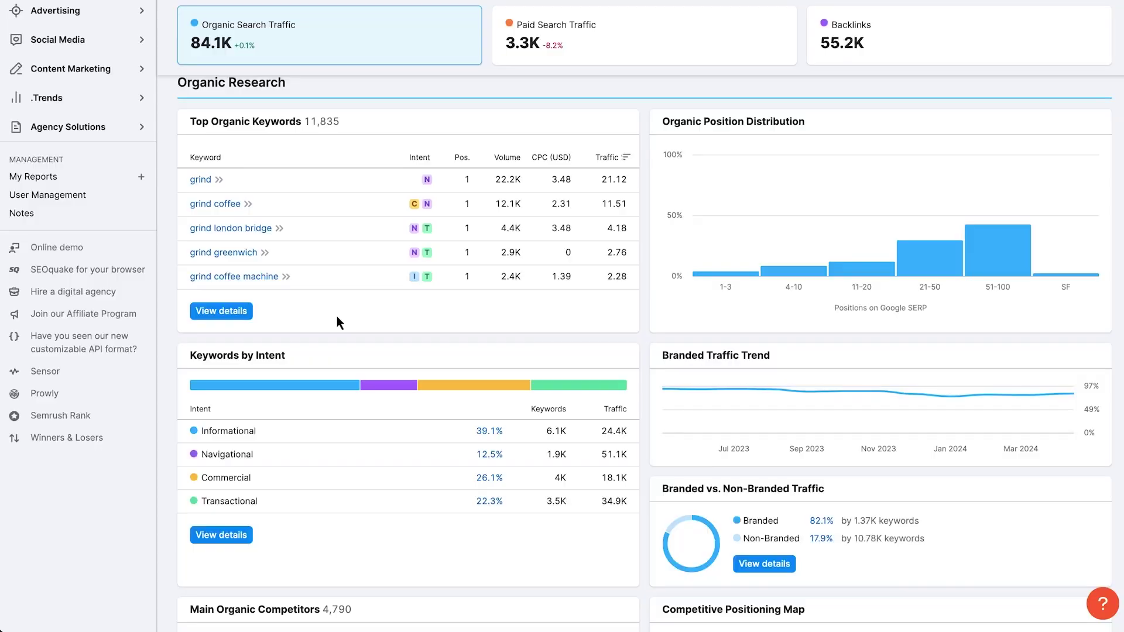
left_click(247, 314)
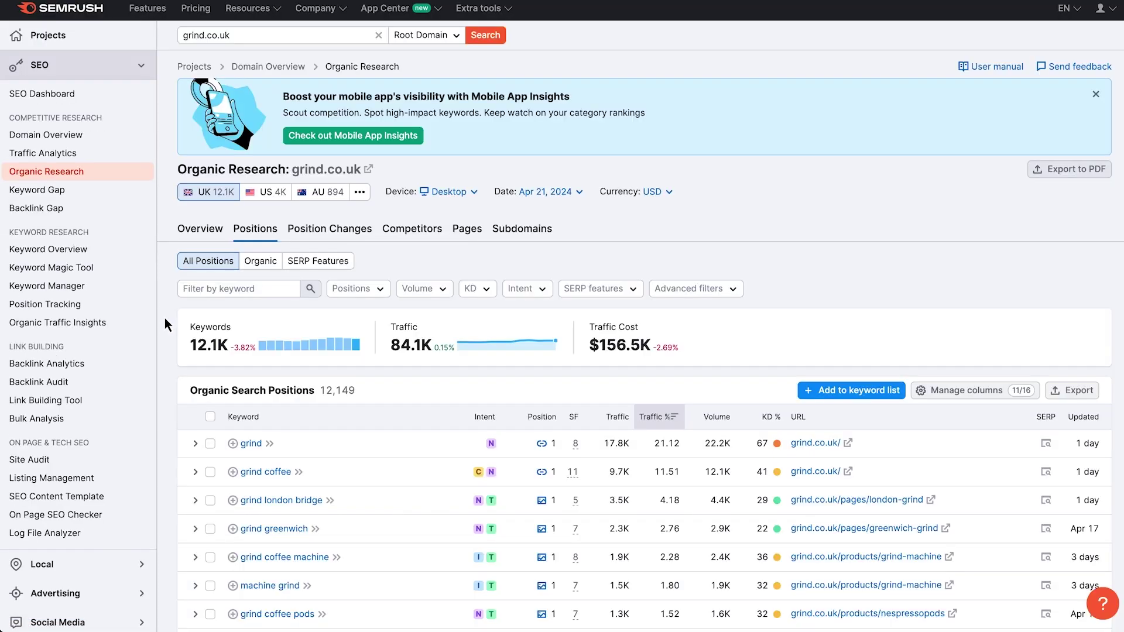
scroll(164, 318, "down", 5)
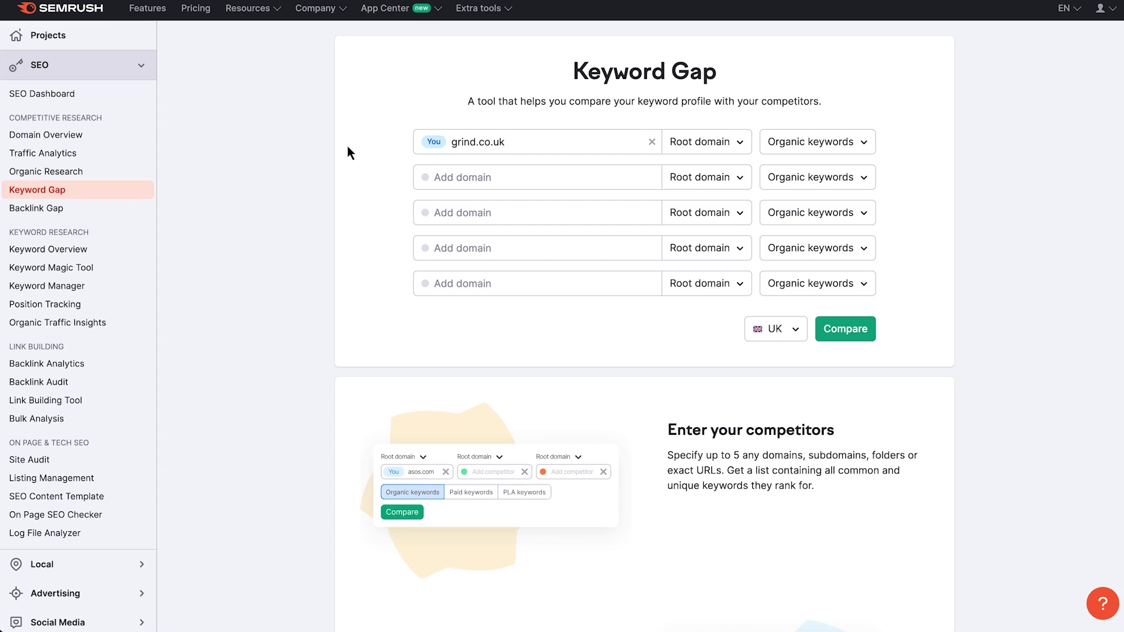
Add the competitors nespresso.com, broadgate.co.uk, ravecoffee.co.uk and origincoffee.co.uk to the Keyword Gap comparison with grind.co.uk
left_click(432, 176)
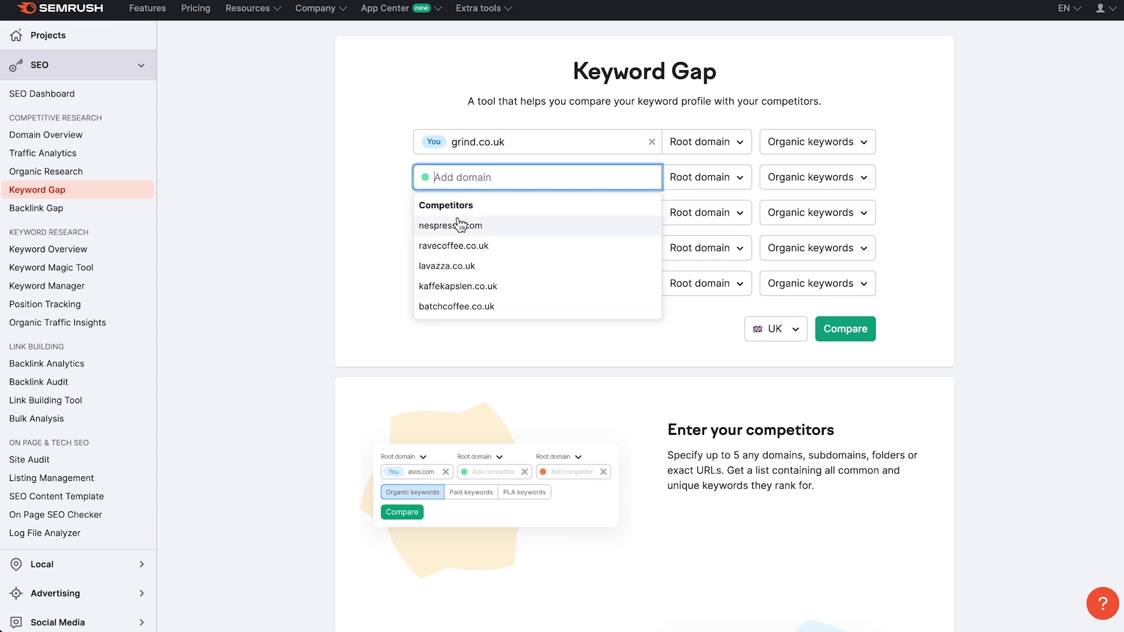
left_click(460, 225)
left_click(458, 218)
type("b")
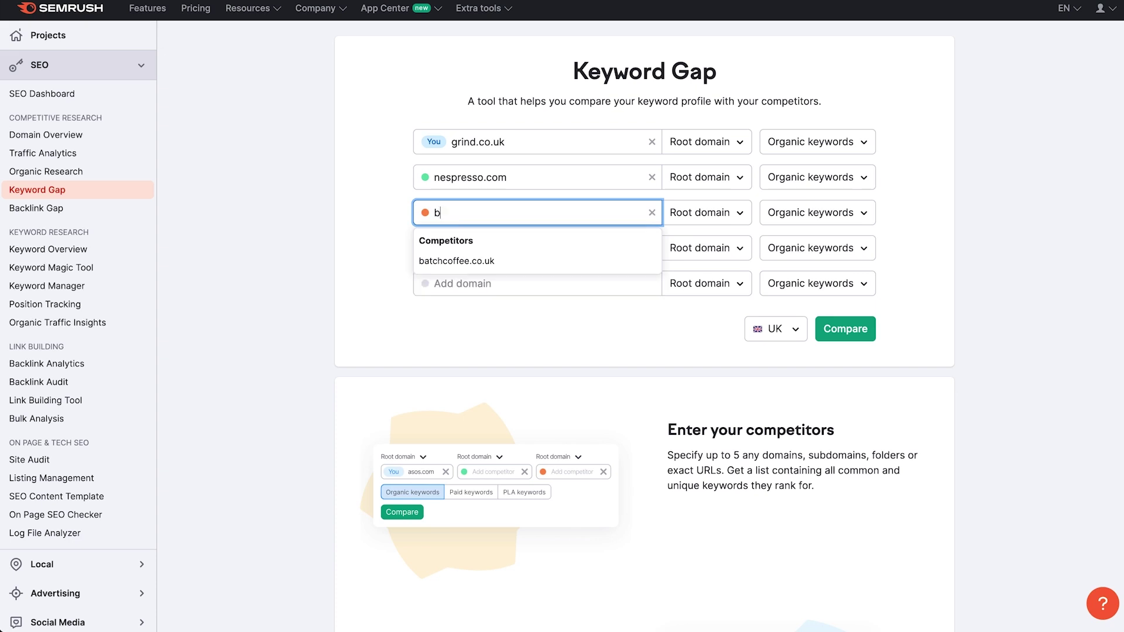
type("roadgate.co.uk")
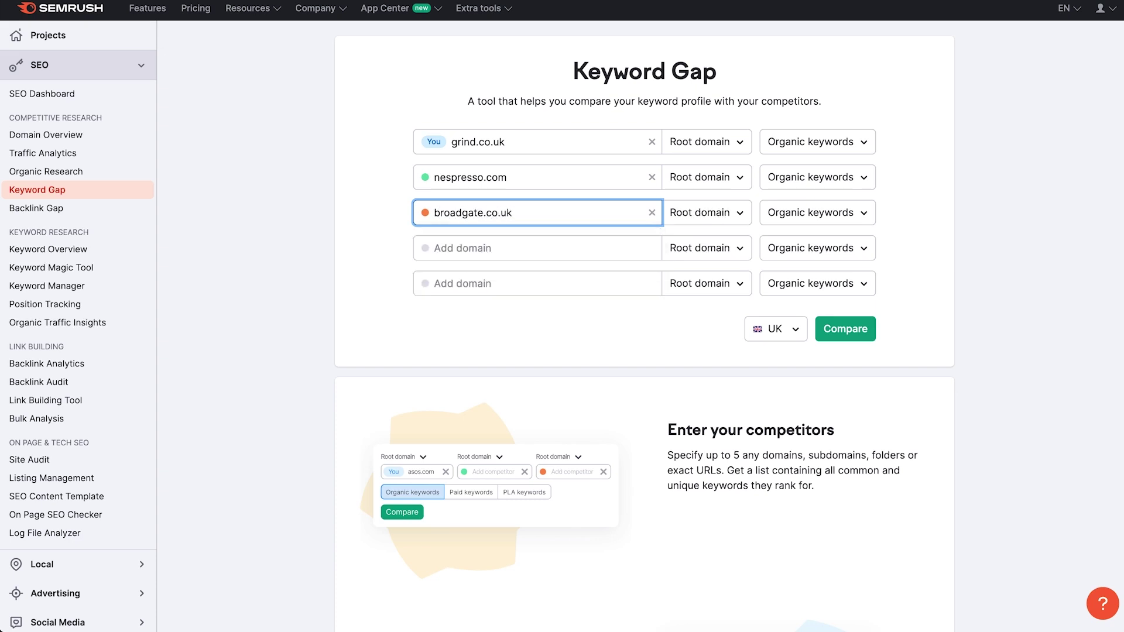
left_click(465, 241)
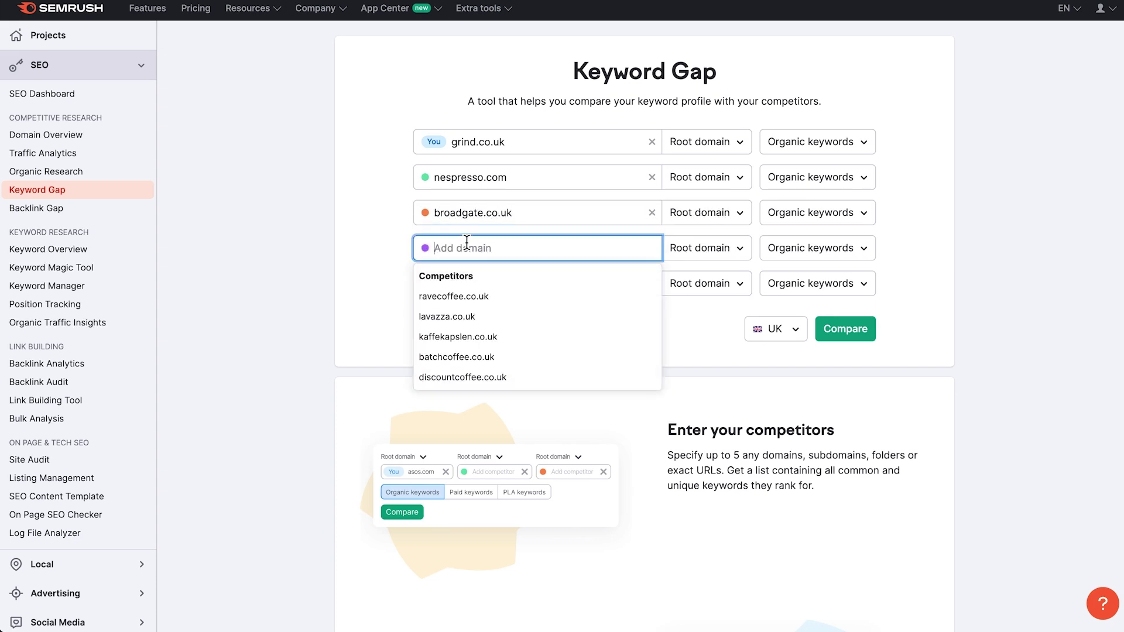
left_click(468, 294)
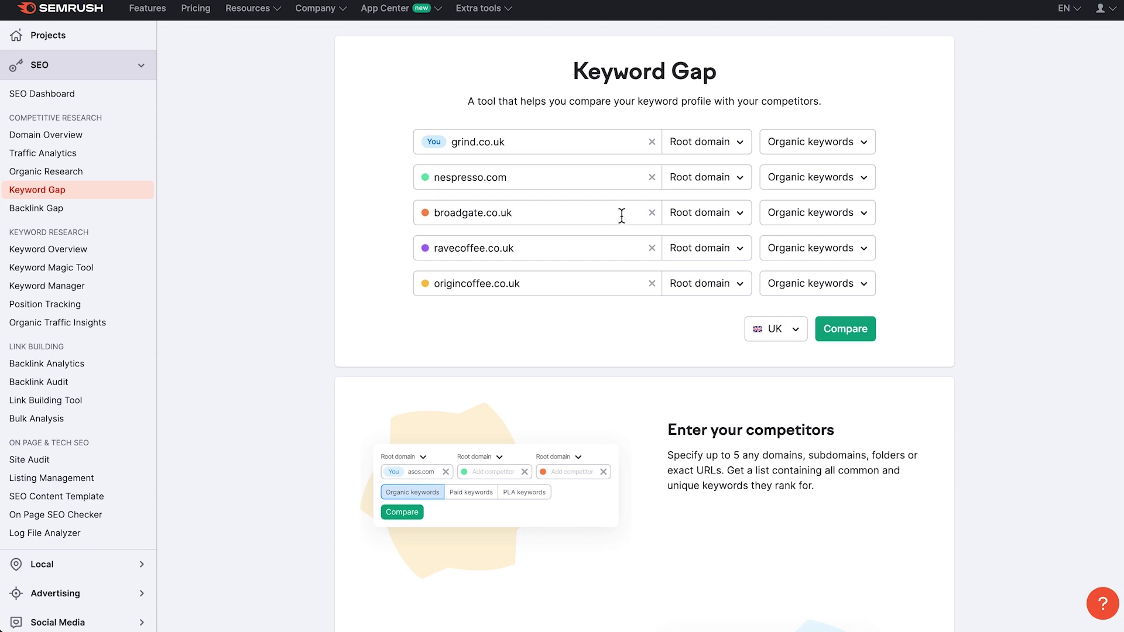
Keep the root domain scope for grind.co.uk and compare the five domains' organic keywords in the UK
left_click(706, 151)
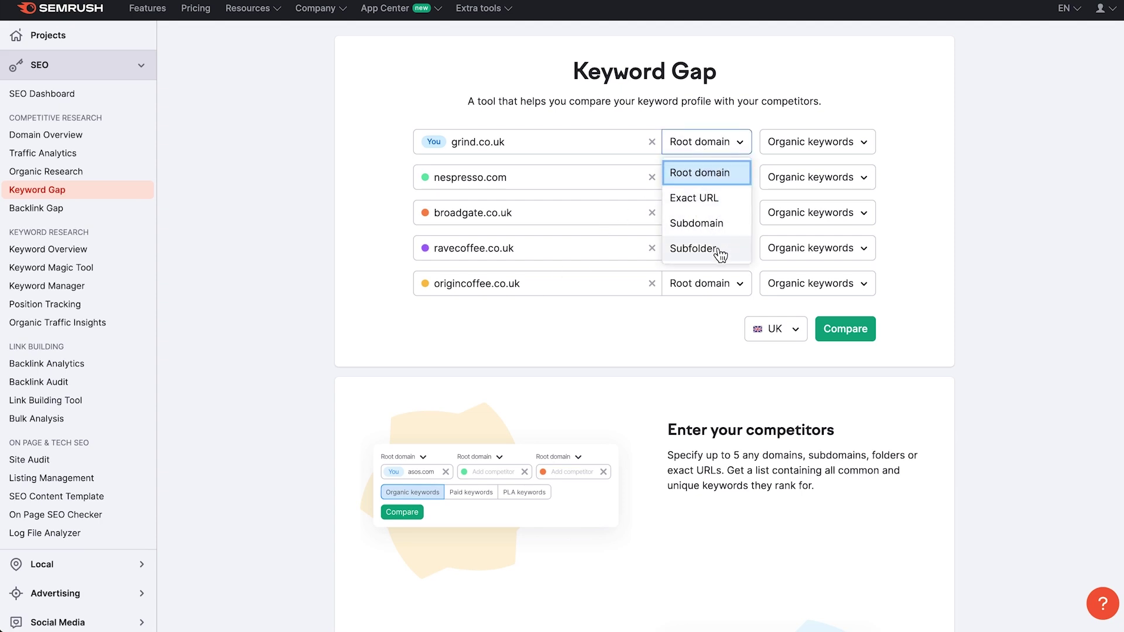
left_click(720, 151)
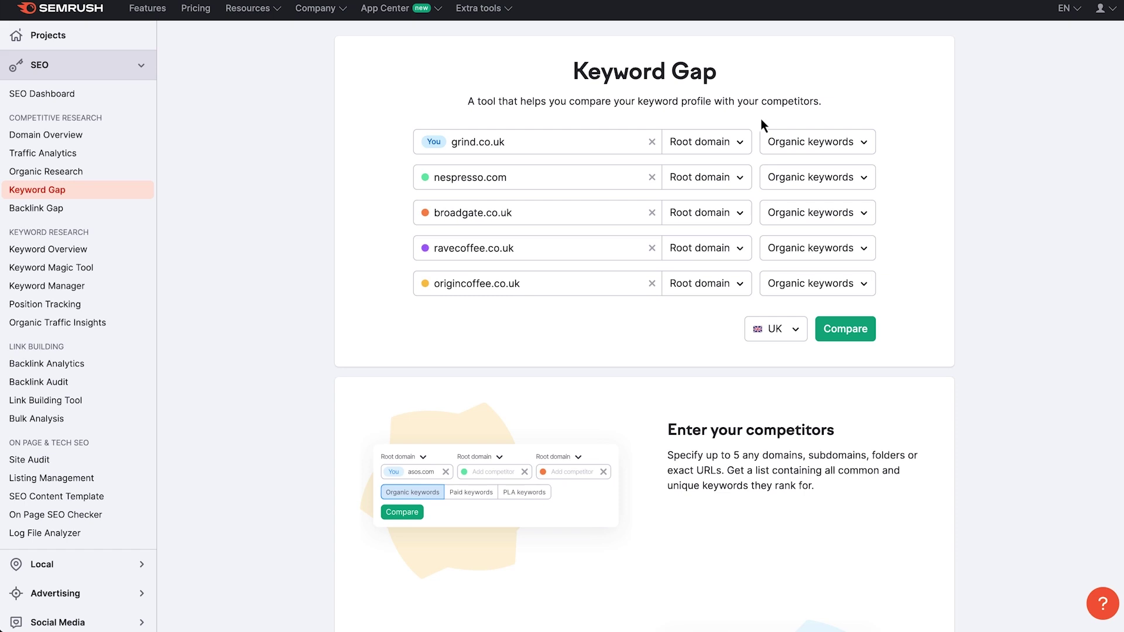
left_click(832, 323)
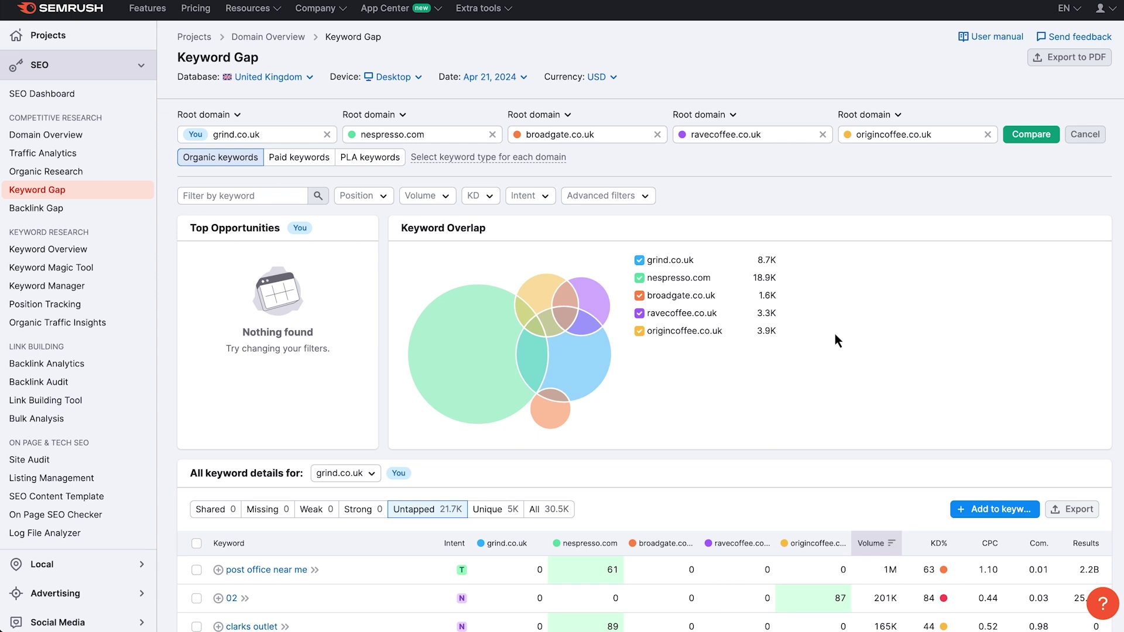
Examine the keyword overlap, remove broadgate.co.uk from the competitors and rerun the comparison
mouse_move(554, 417)
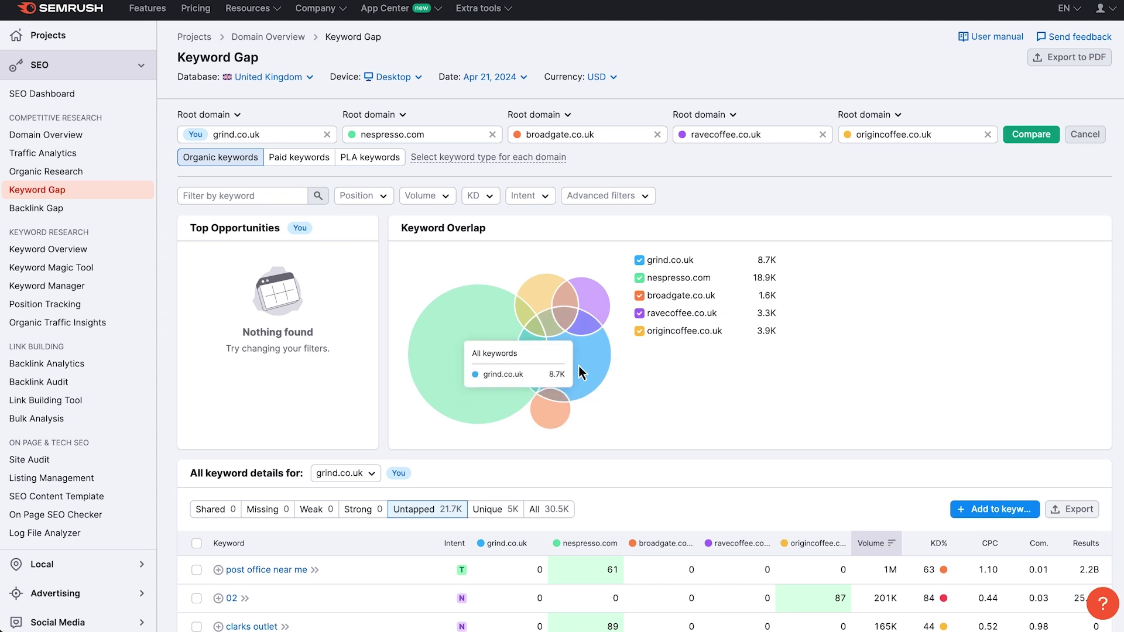
left_click(657, 134)
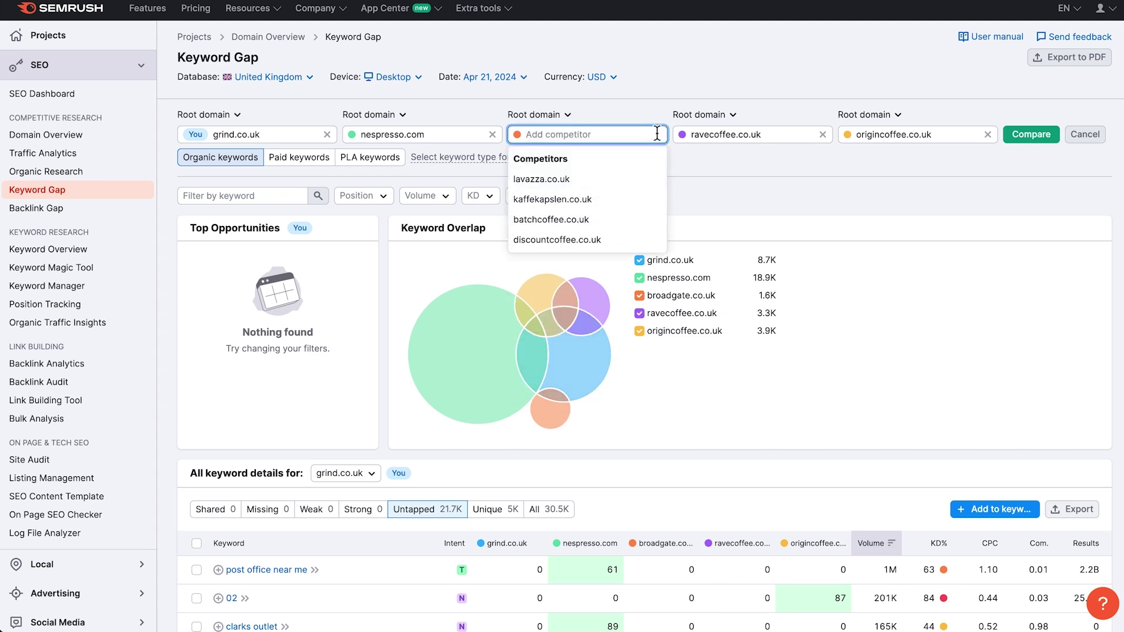
left_click(1017, 137)
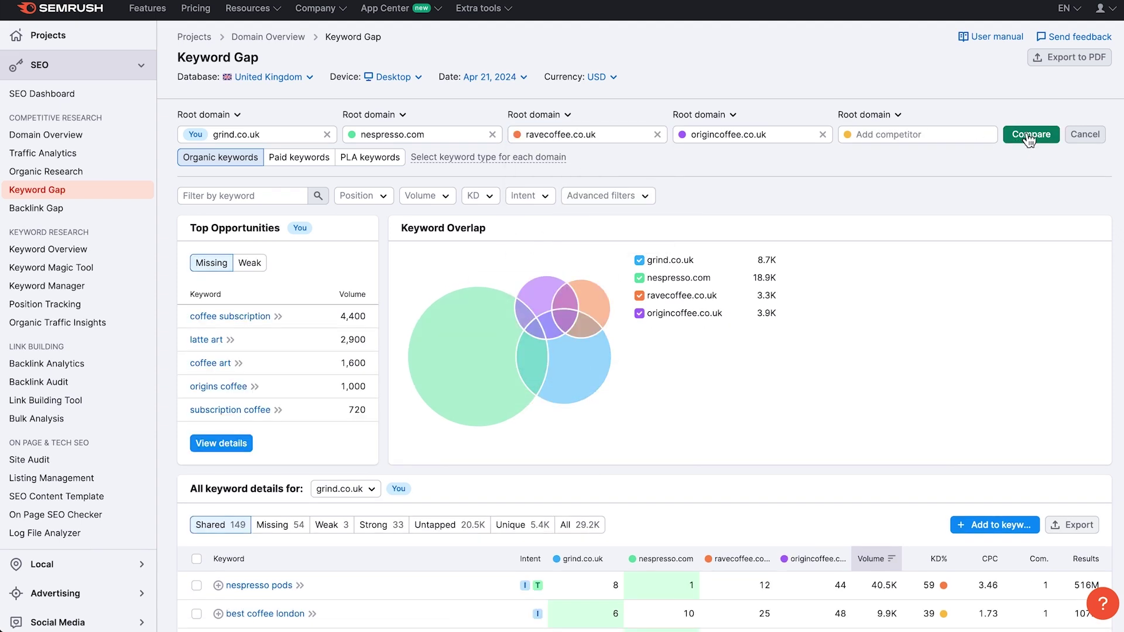
Review the keyword details for grind.co.uk, checking its missing keywords and the keywords shared with competitors
scroll(1028, 137, "down", 6)
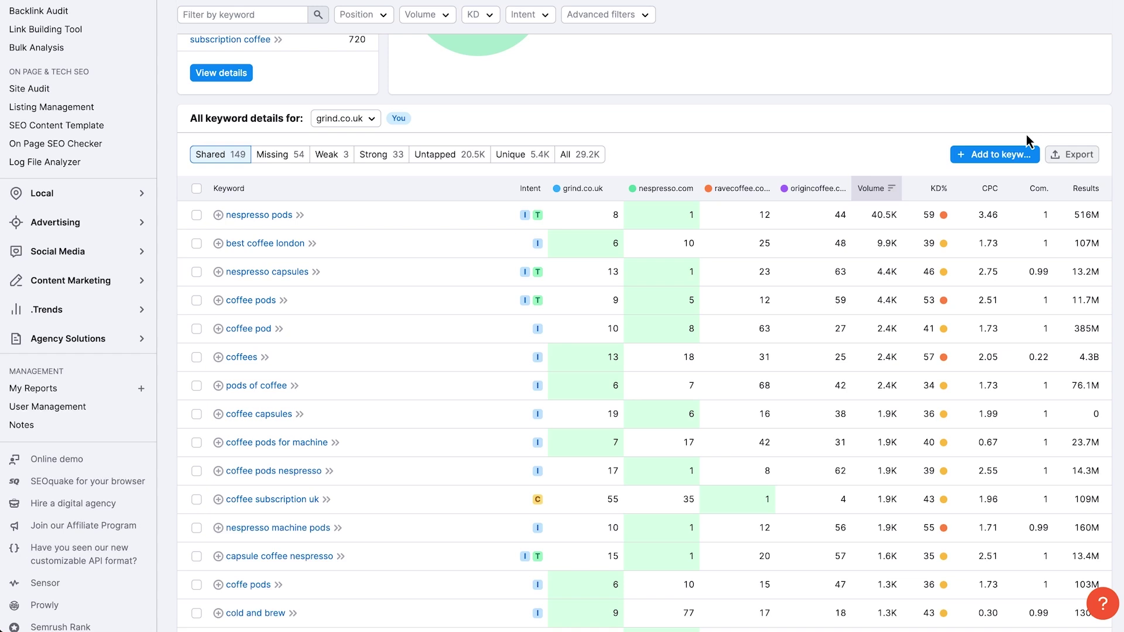
left_click(293, 167)
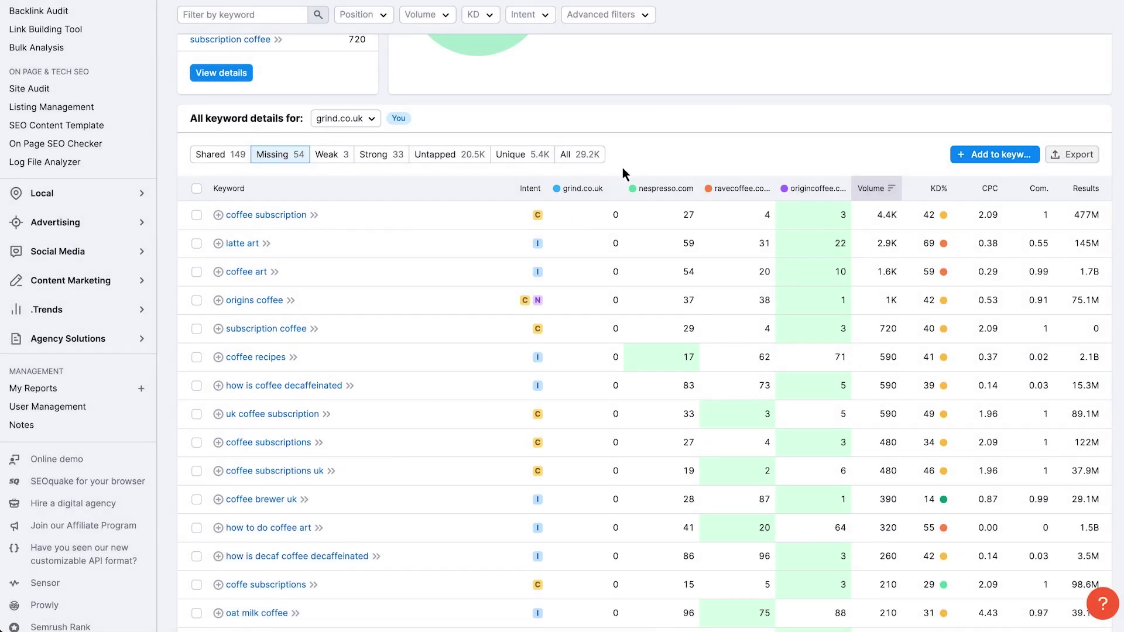
left_click(234, 163)
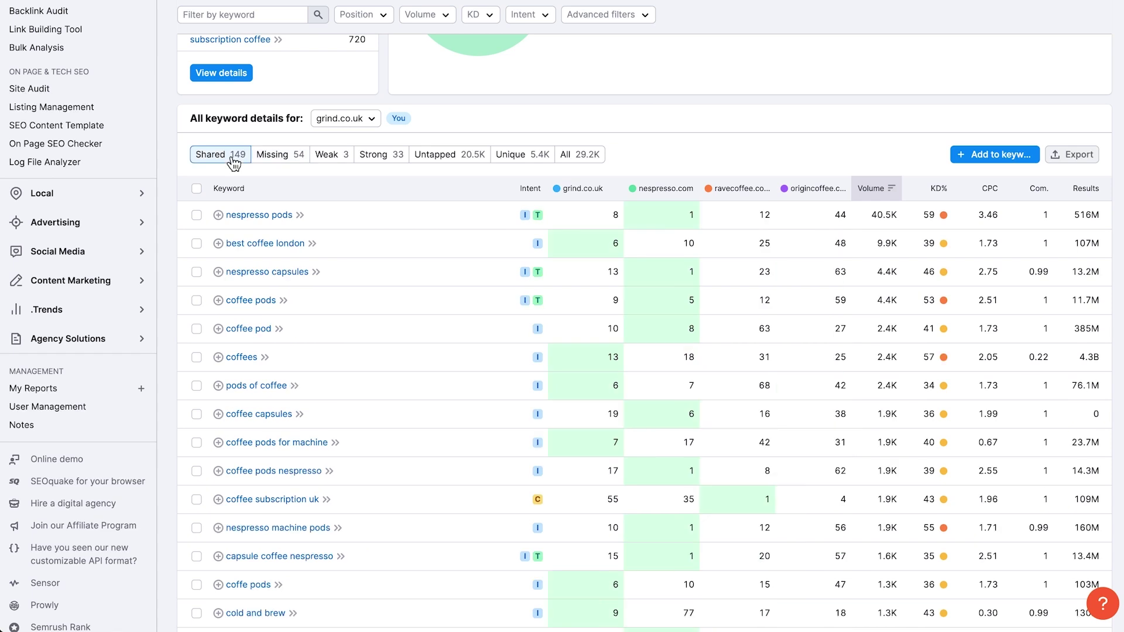
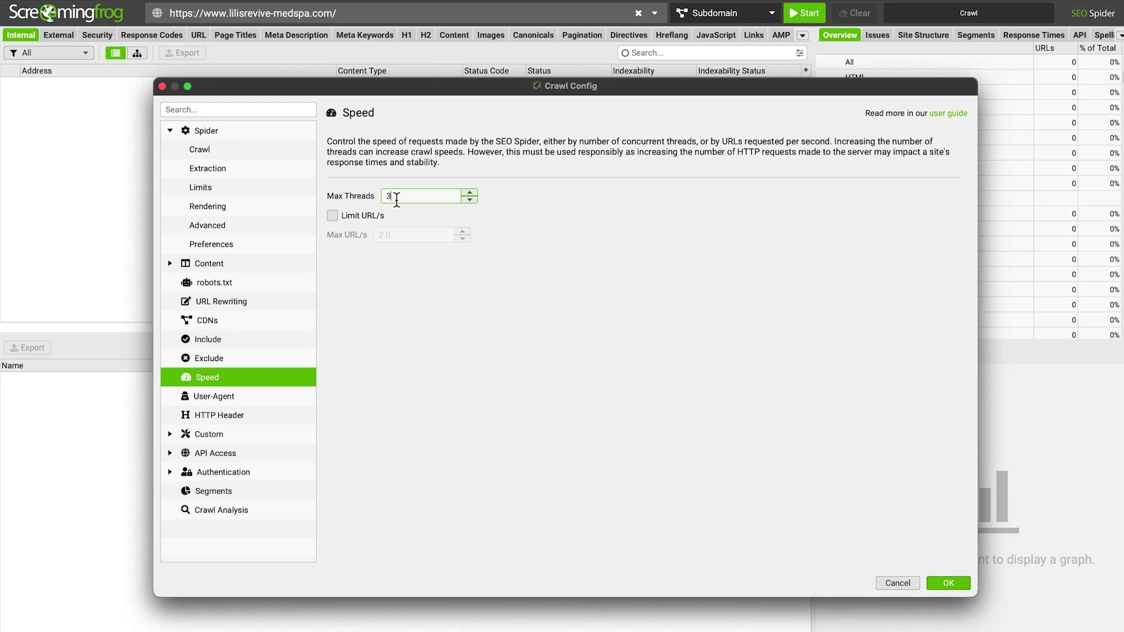
Switch to the Screaming Frog crawl configuration and set the preset user-agent to Googlebot (Smartphone)
left_click(291, 396)
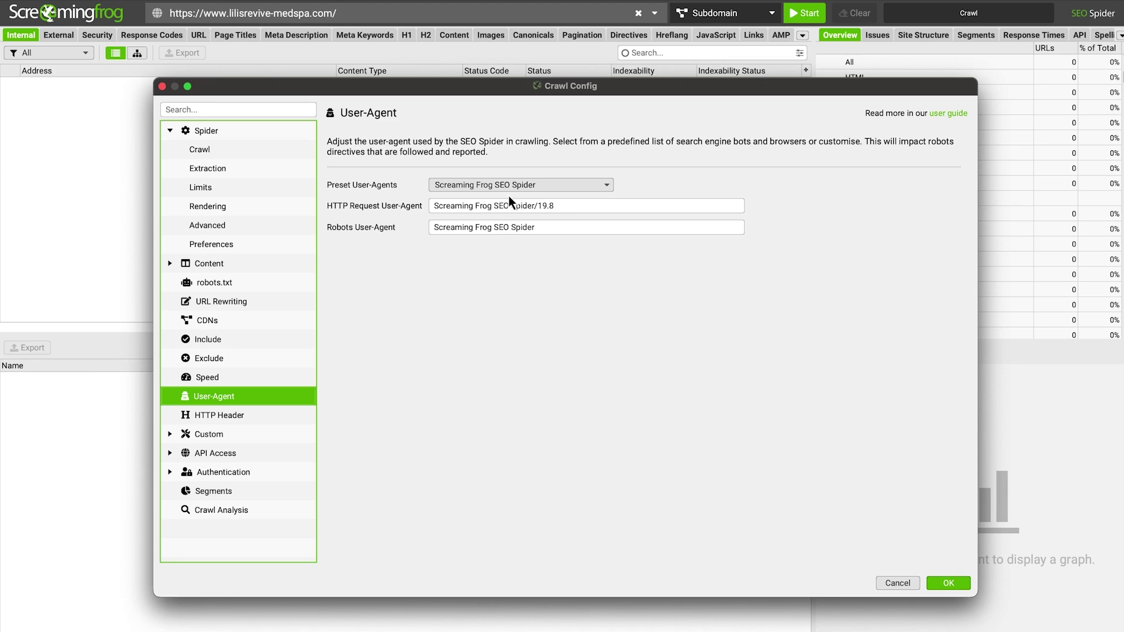
left_click(547, 190)
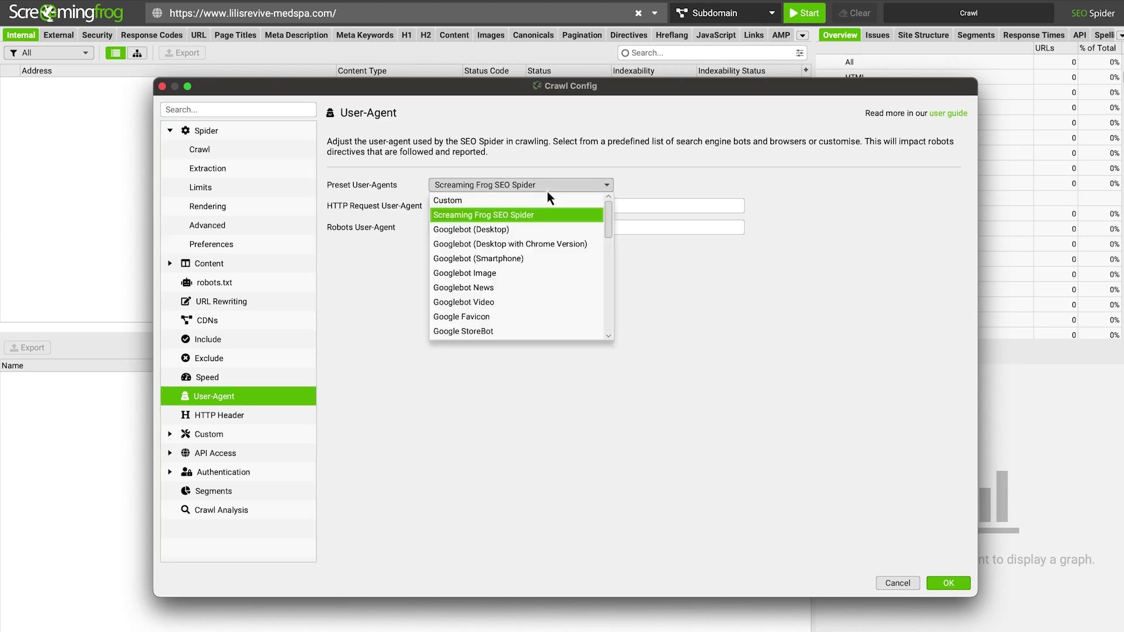
left_click(525, 260)
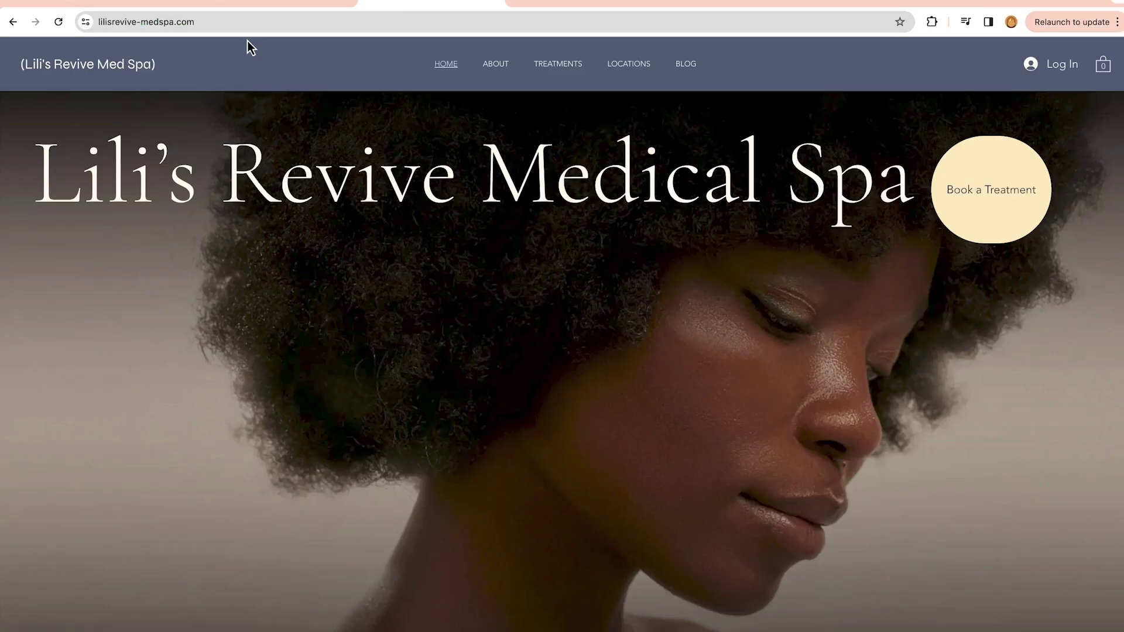
Switch to the browser and open the robots.txt file of lilisrevive-medspa.com
left_click(244, 24)
left_click(245, 23)
type("robots.txt")
key("Return")
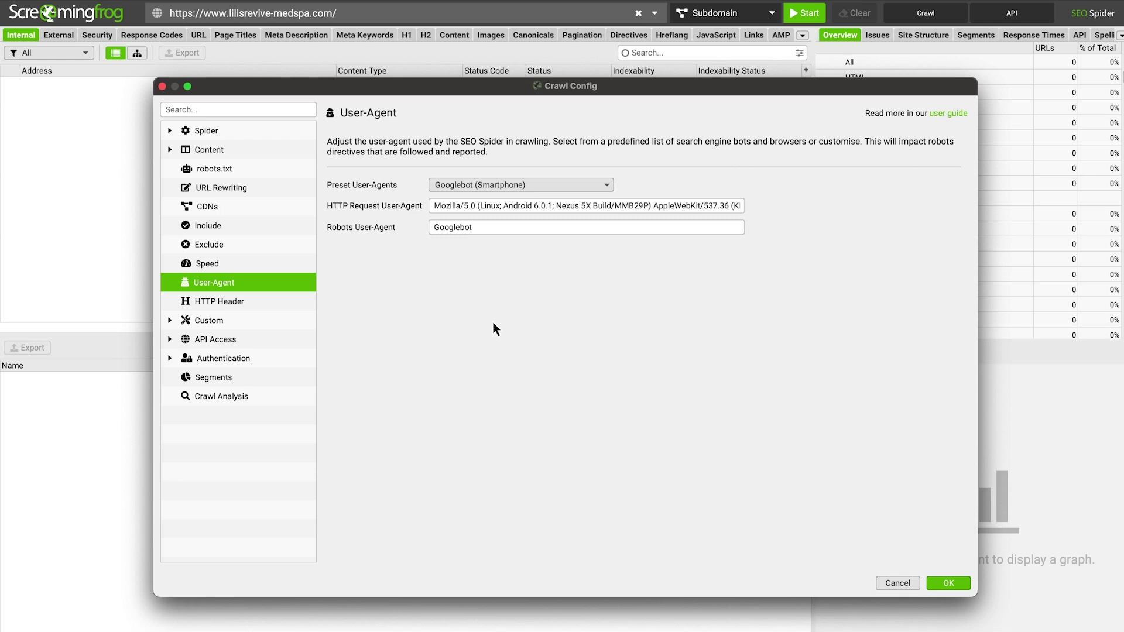
Return to the Screaming Frog crawl configuration and set the Google Analytics 4 data range to Past 12 months
left_click(299, 339)
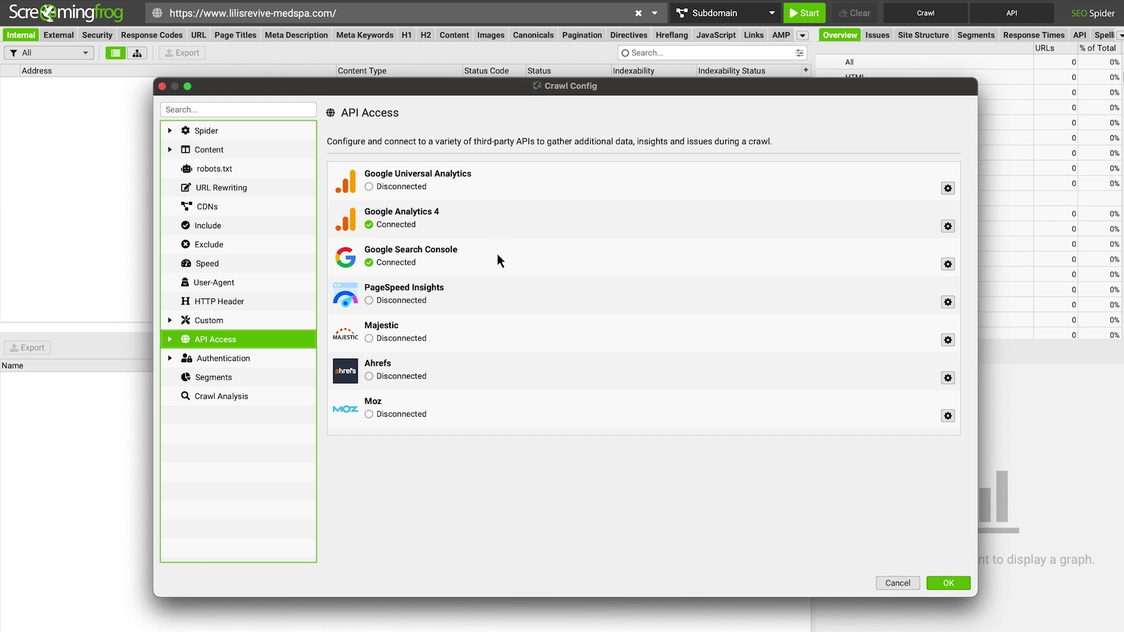
left_click(781, 237)
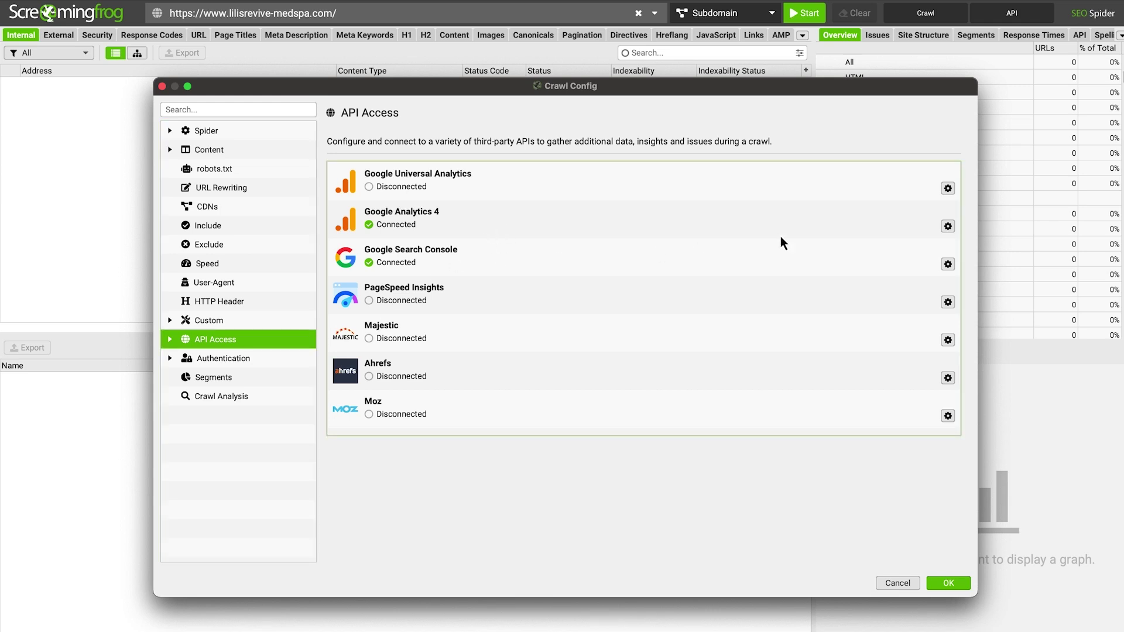
double_click(924, 233)
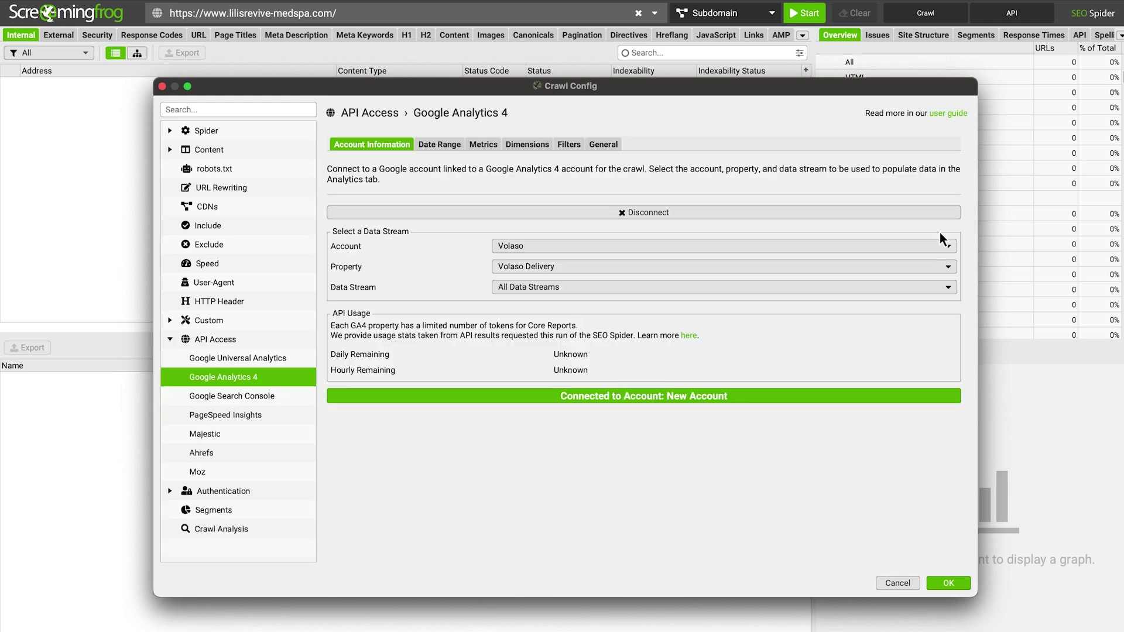
left_click(455, 146)
left_click(443, 203)
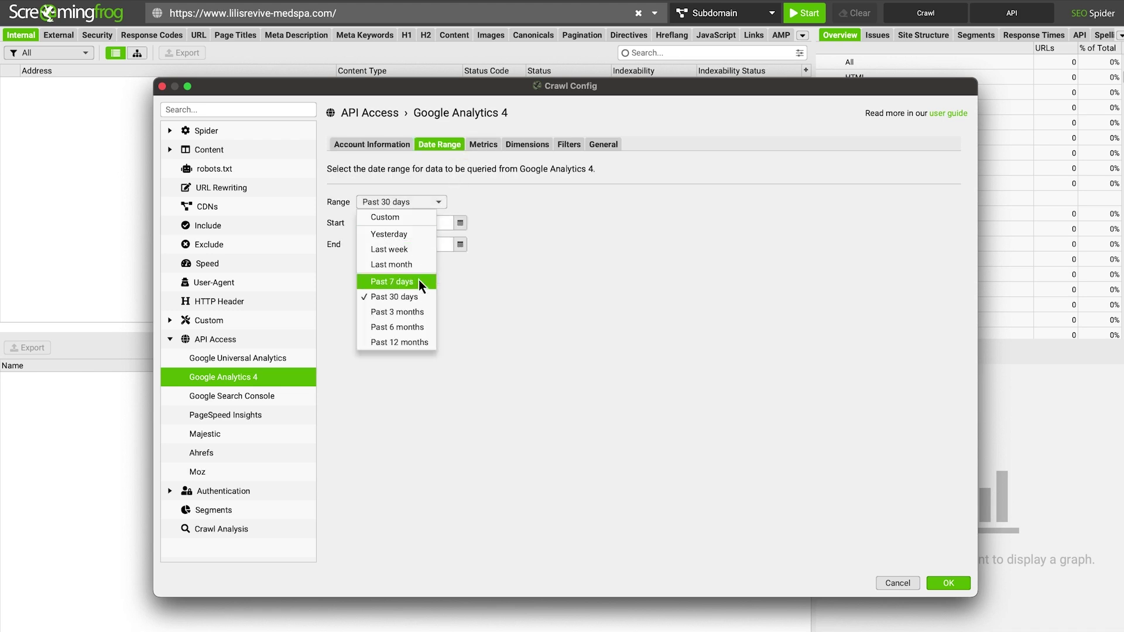
left_click(413, 342)
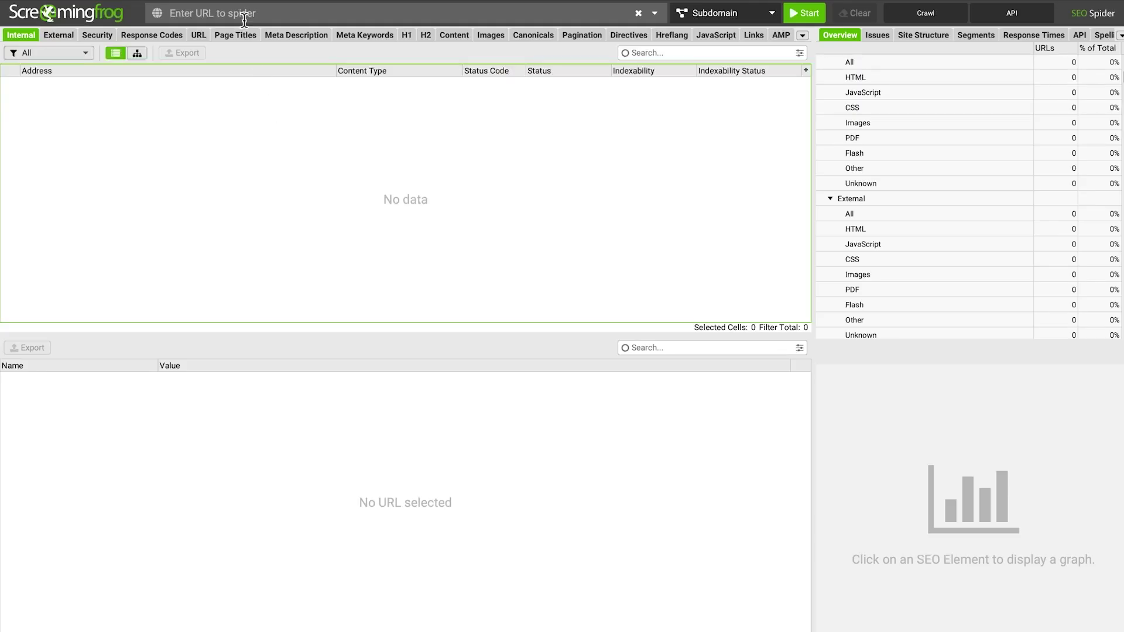
left_click(240, 13)
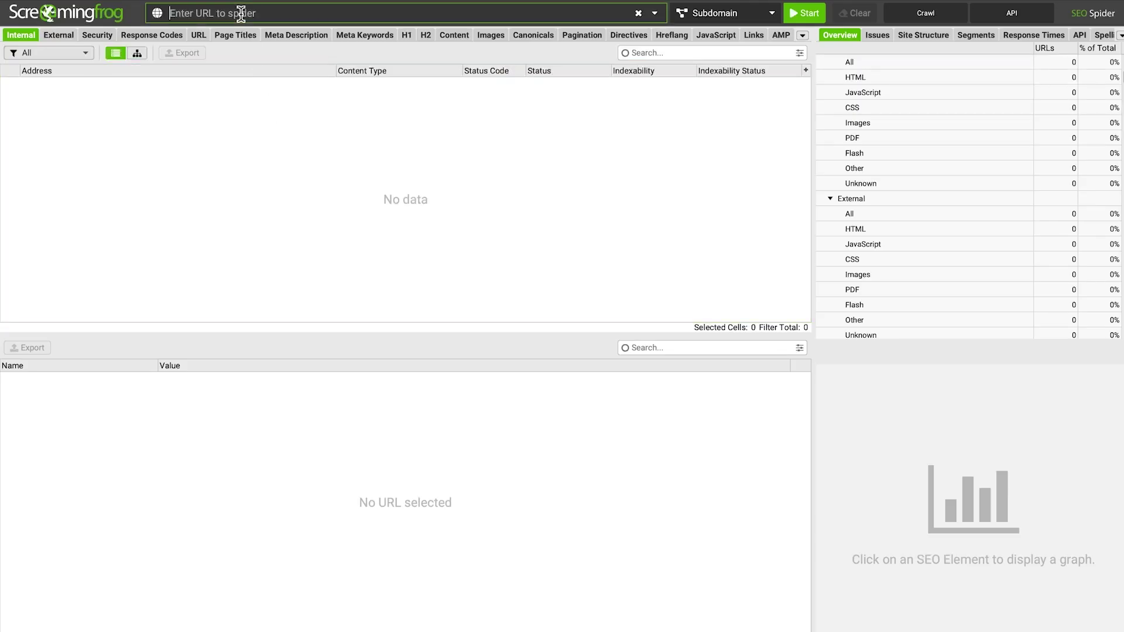
type("https://grind.co.uk/")
key("Escape")
left_click(791, 14)
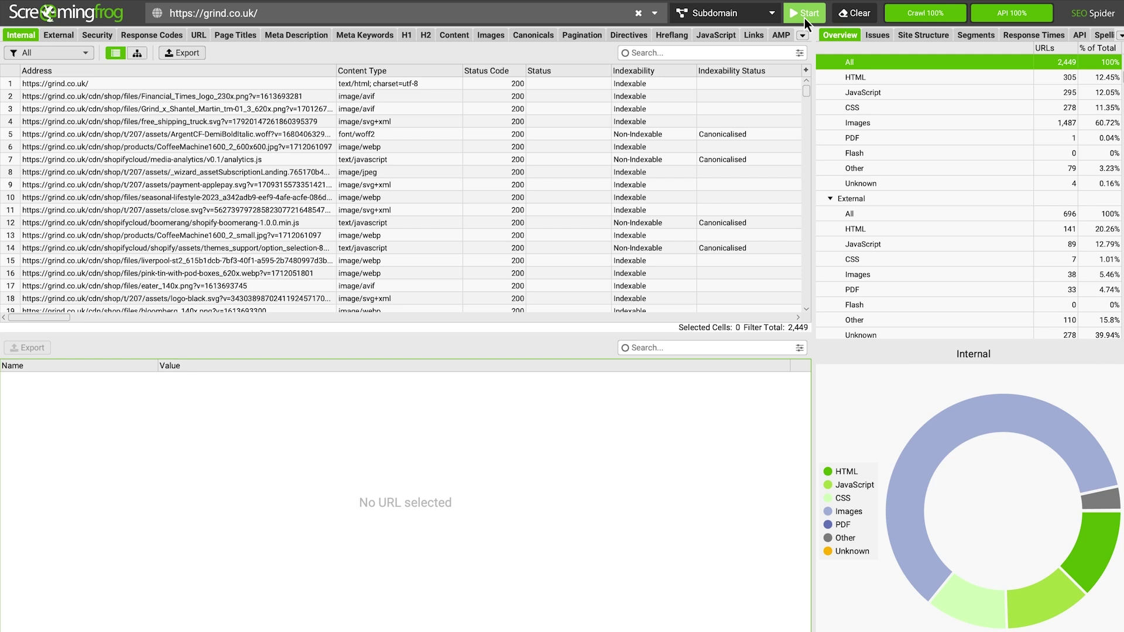
List the issues found in the crawl, sort them by percentage of total from highest to lowest, and review them
left_click(877, 36)
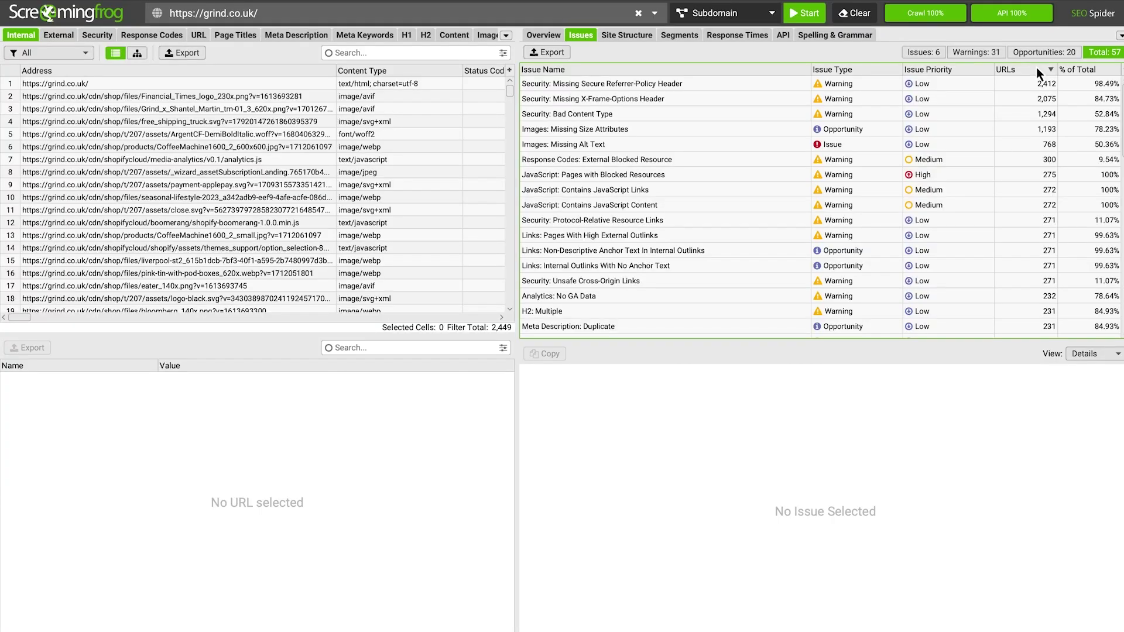
left_click(1094, 74)
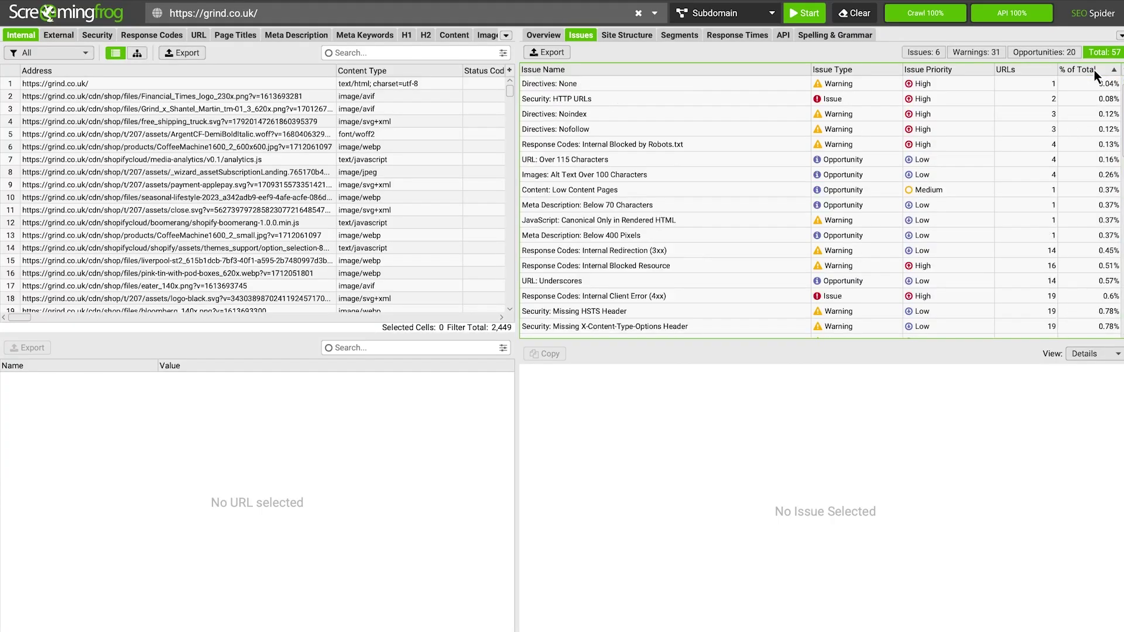
left_click(1094, 75)
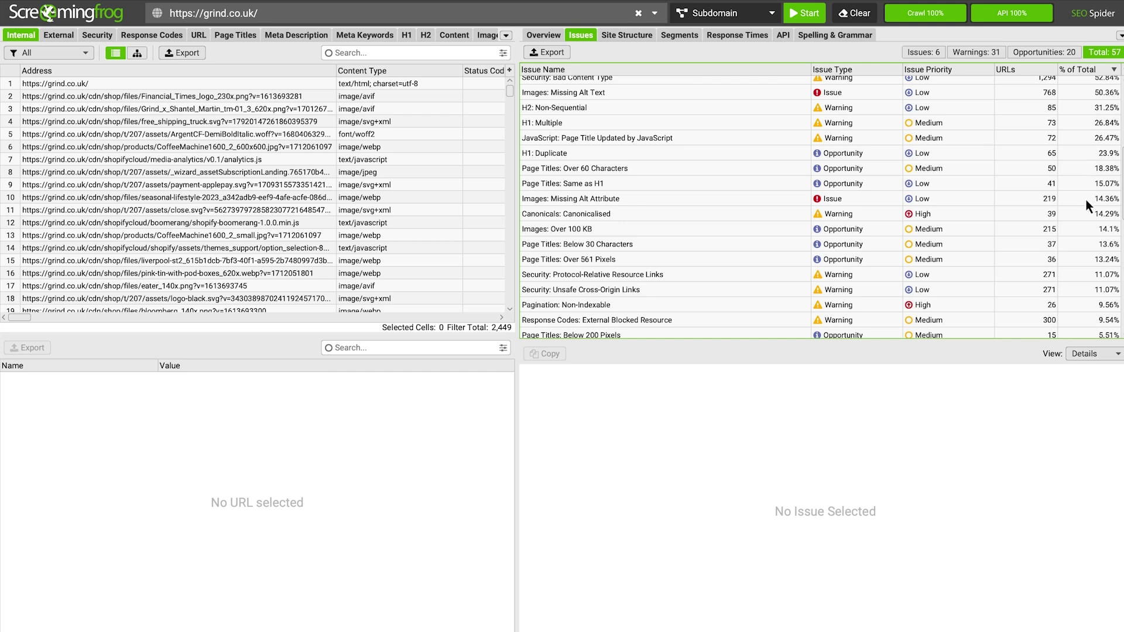
left_click(1081, 232)
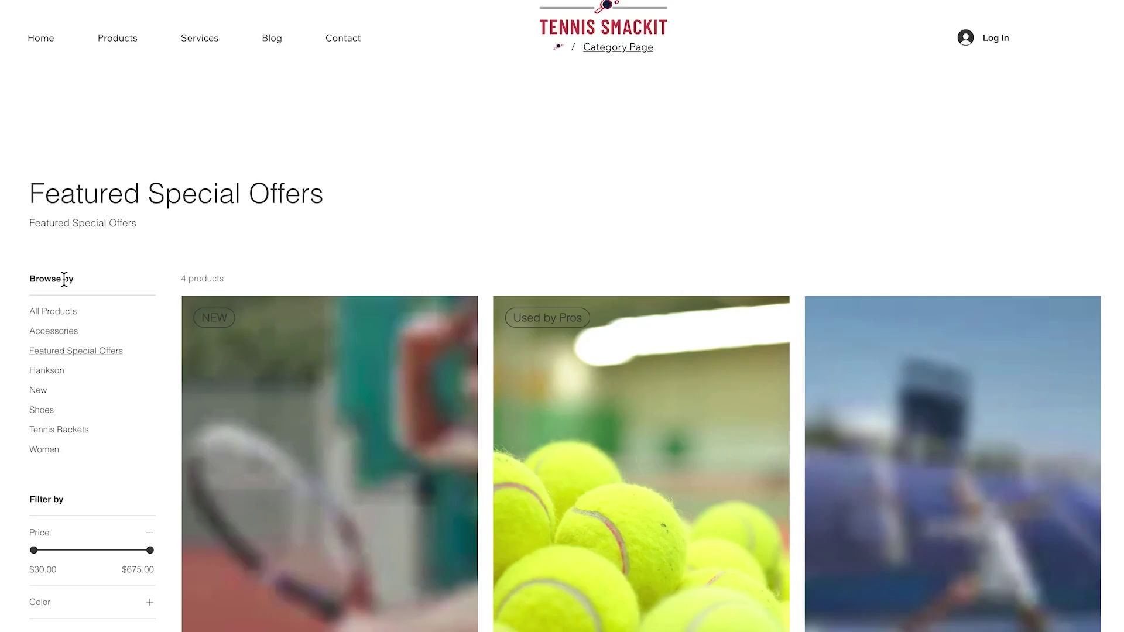
left_click(306, 476)
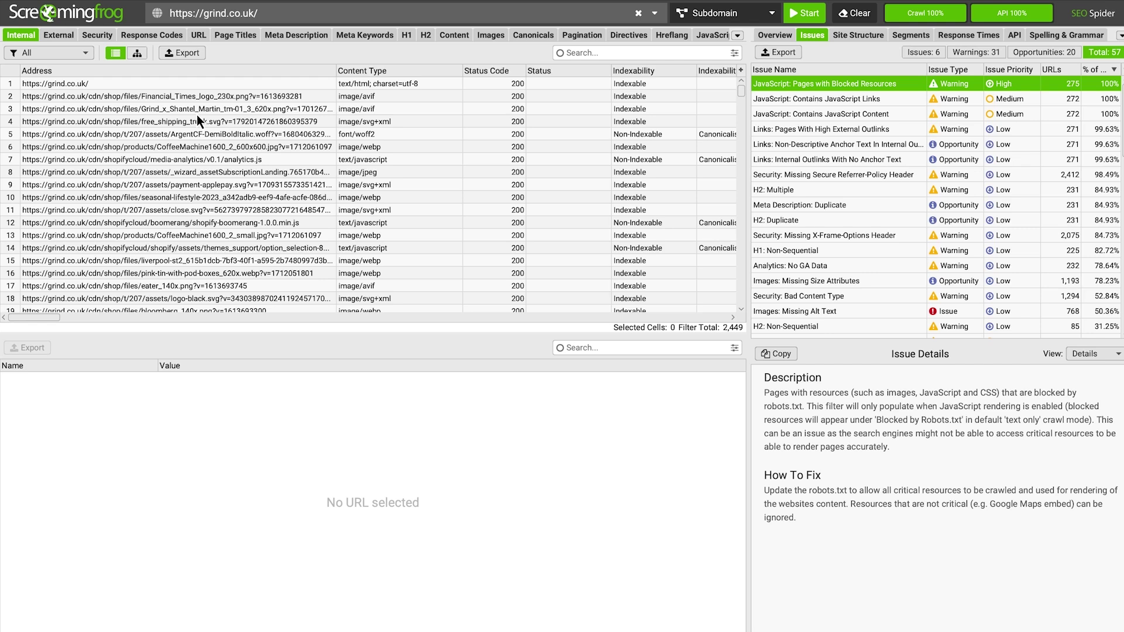
Filter the crawl's internal URLs to HTML and look through the remaining issues
left_click(83, 58)
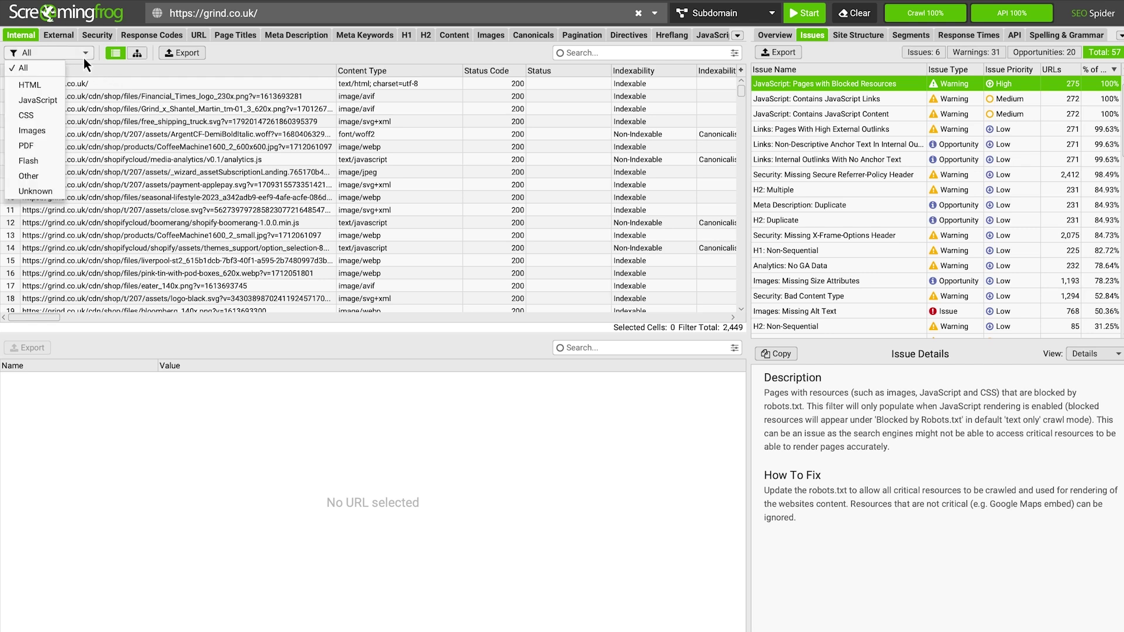
left_click(52, 83)
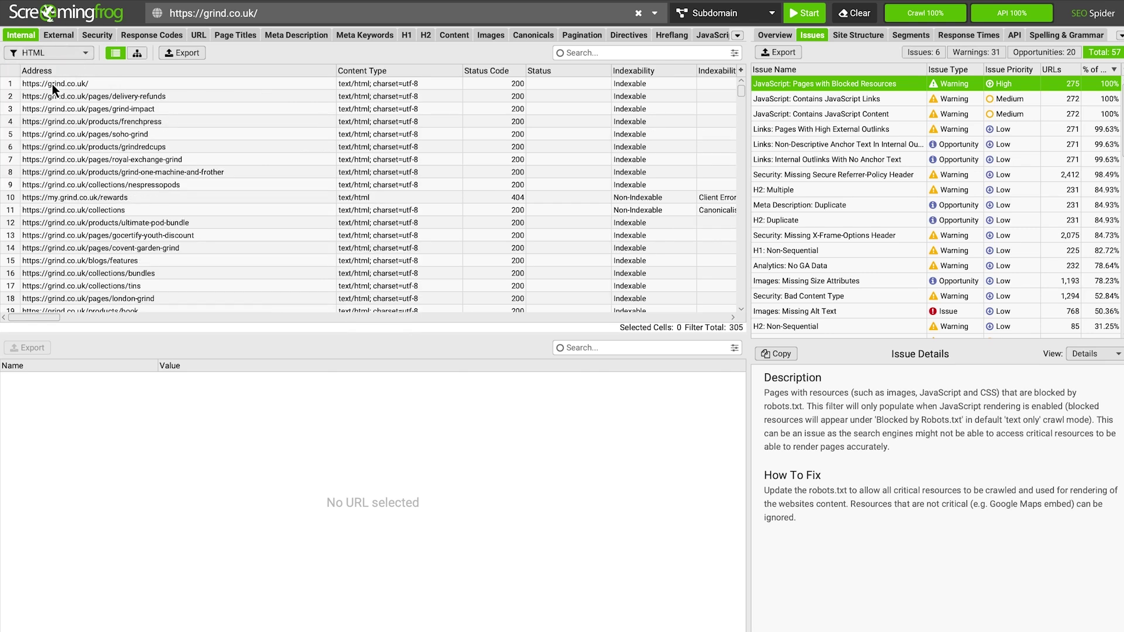
scroll(52, 84, "down", 4)
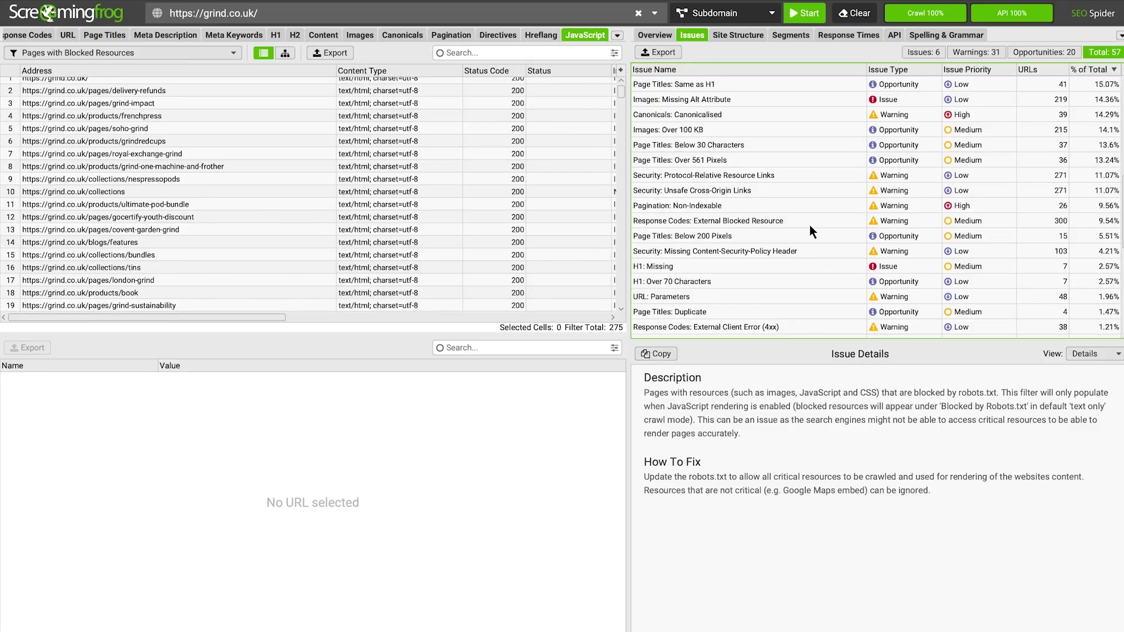
Review the URLs affected by individual issues, including External Blocked Resource, External Client Error (4xx) and H1: Missing
left_click(809, 229)
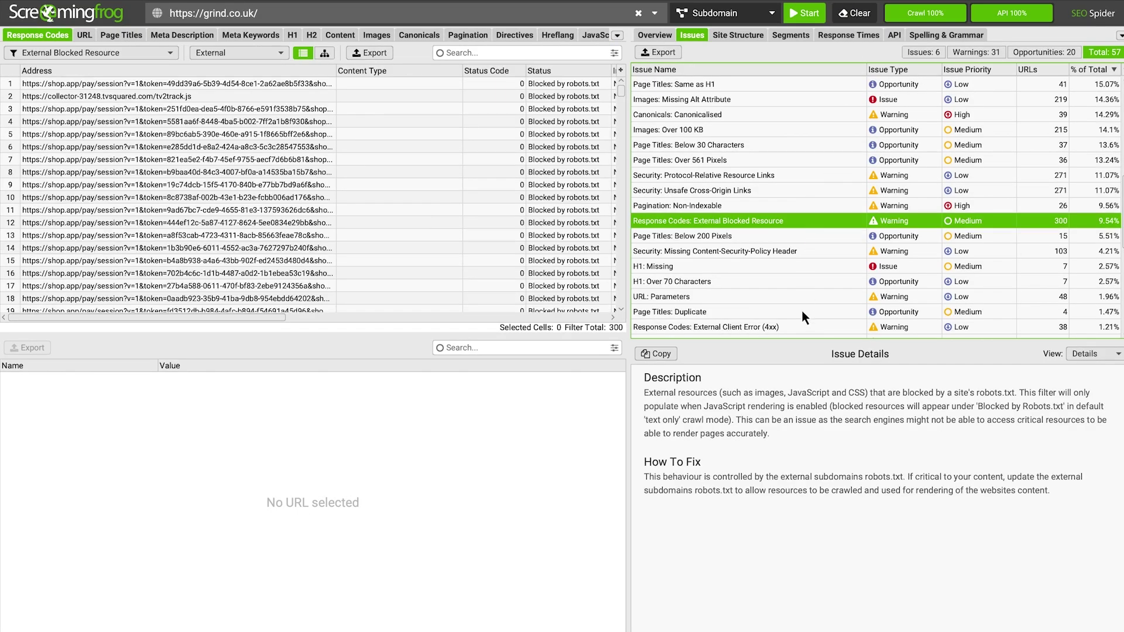
left_click(803, 328)
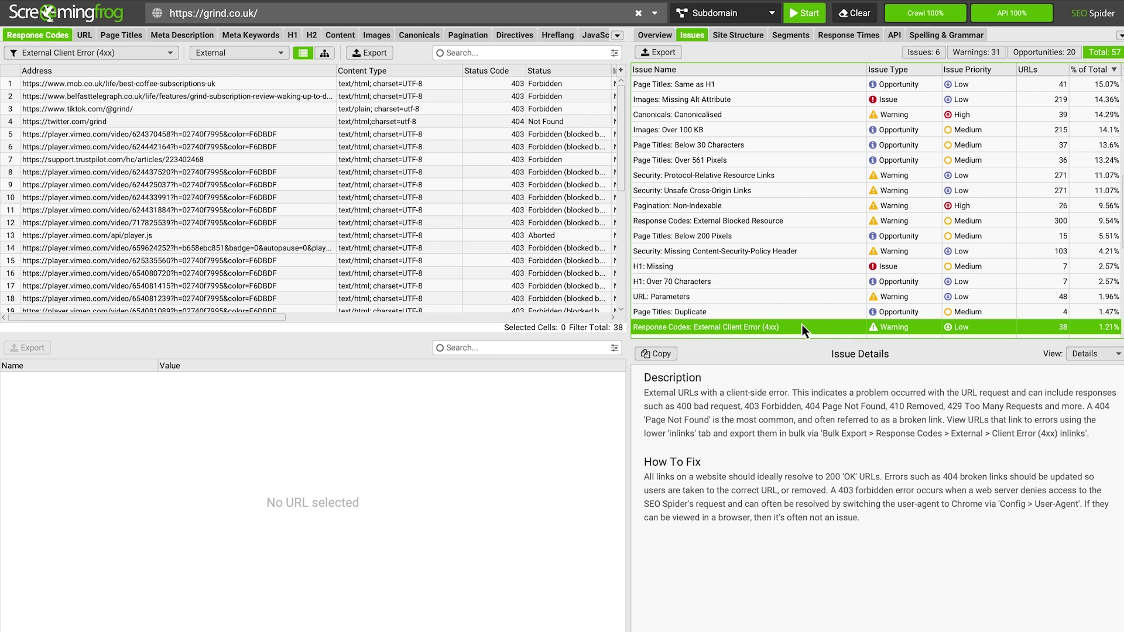
left_click(771, 272)
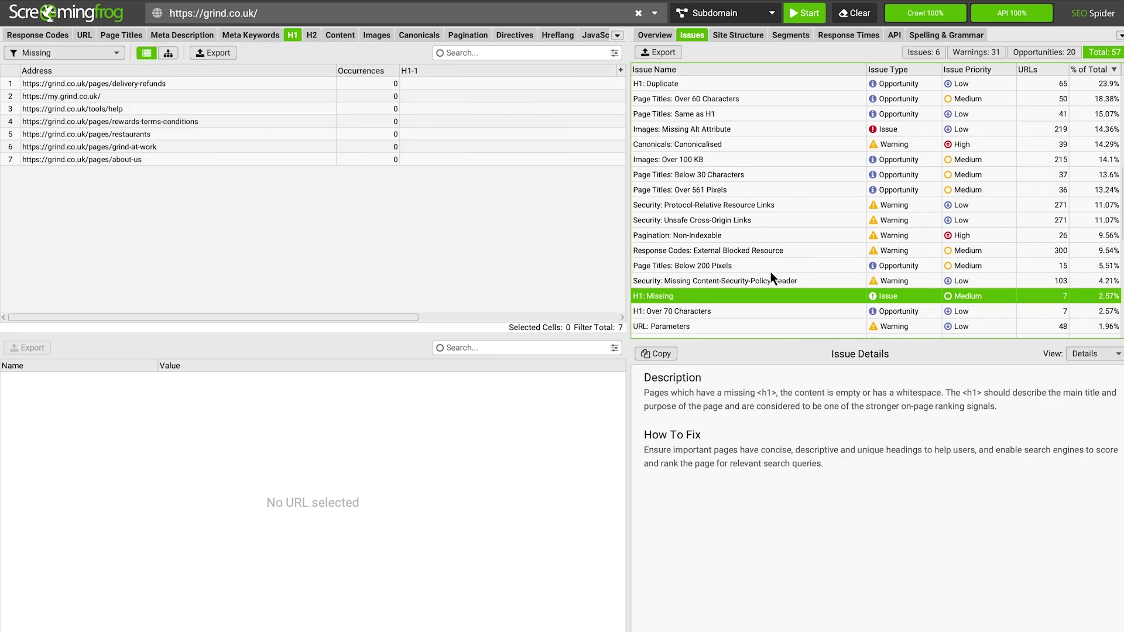
left_click(748, 146)
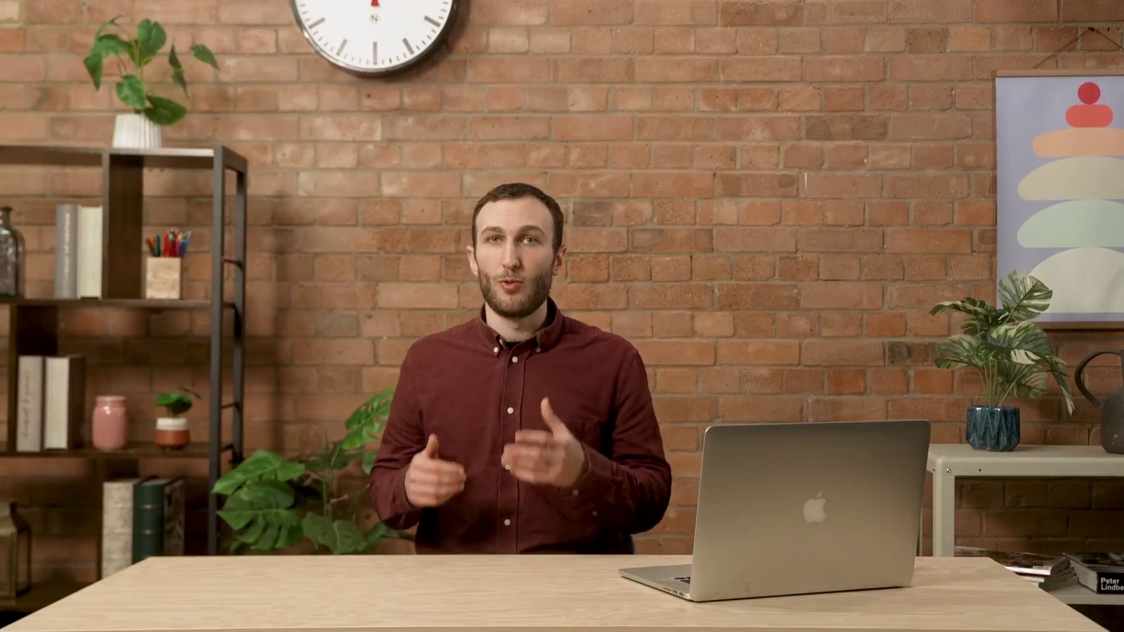
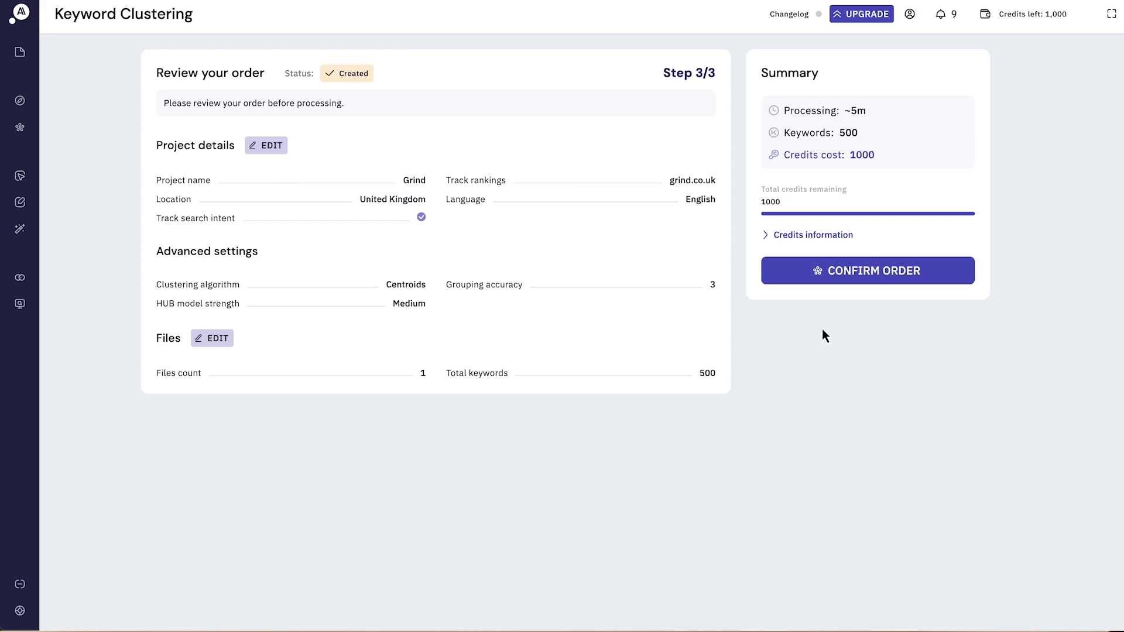
Switch to Keyword Insights and confirm the Keyword Clustering order for the Grind project
left_click(807, 266)
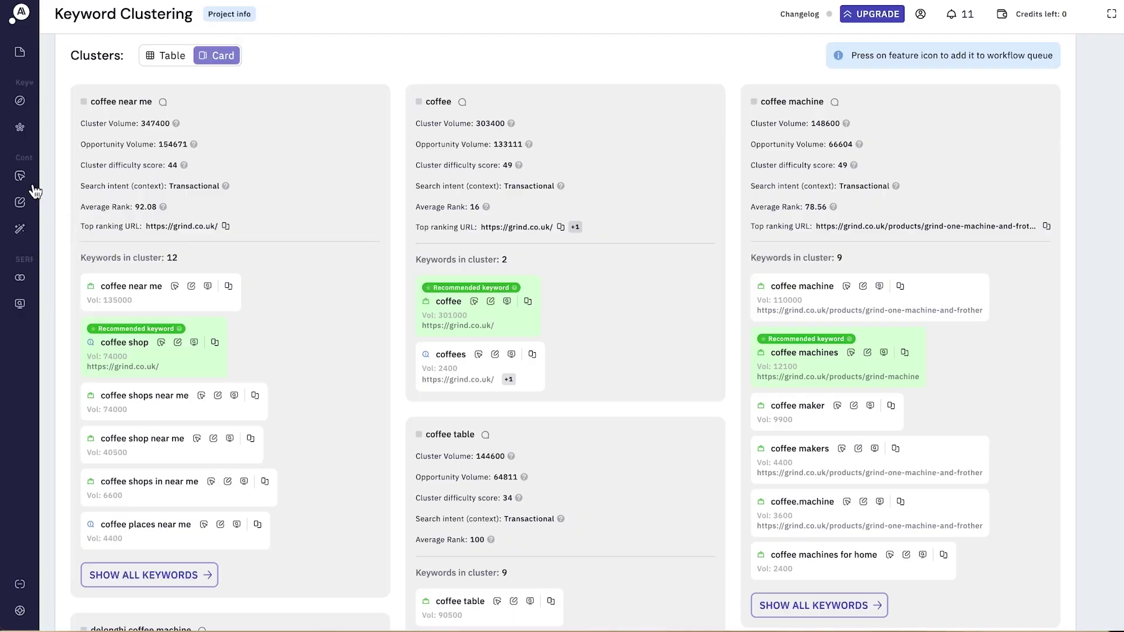
Start a new SERP Similarity project named Coffee Machine with the keywords coffee machine and coffee maker
mouse_move(25, 187)
left_click(53, 286)
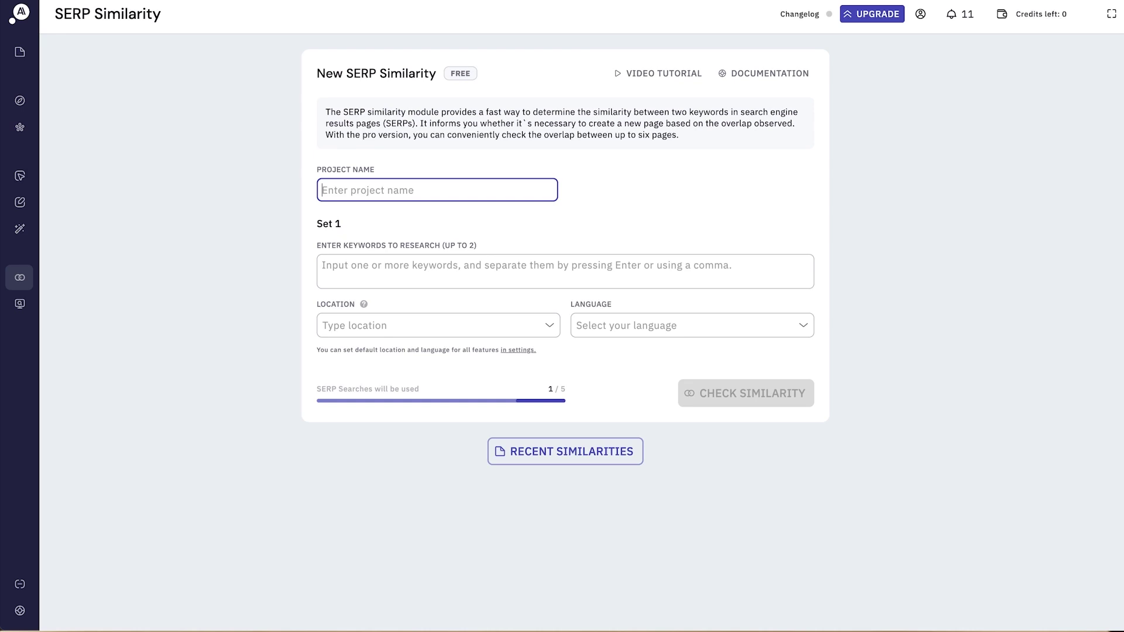
type("Coffee Machine")
left_click(356, 263)
type("coffee machine")
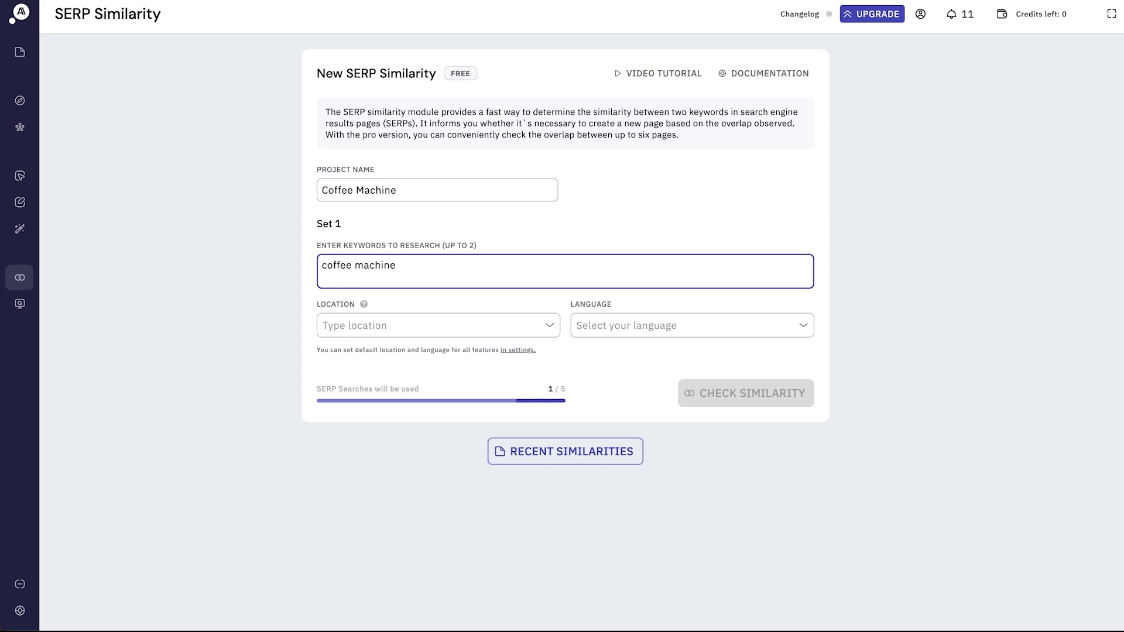
key("Return")
type("coffee maker")
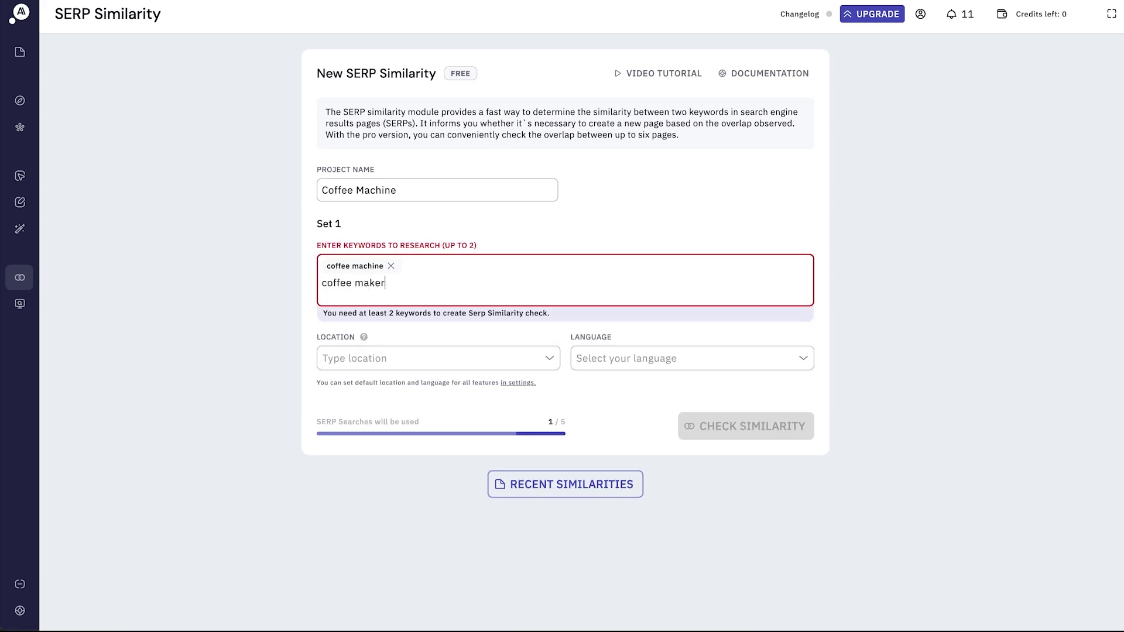
key("Return")
Set the location to United Kingdom and the language to English, and run the similarity check
left_click(483, 342)
type("Uni")
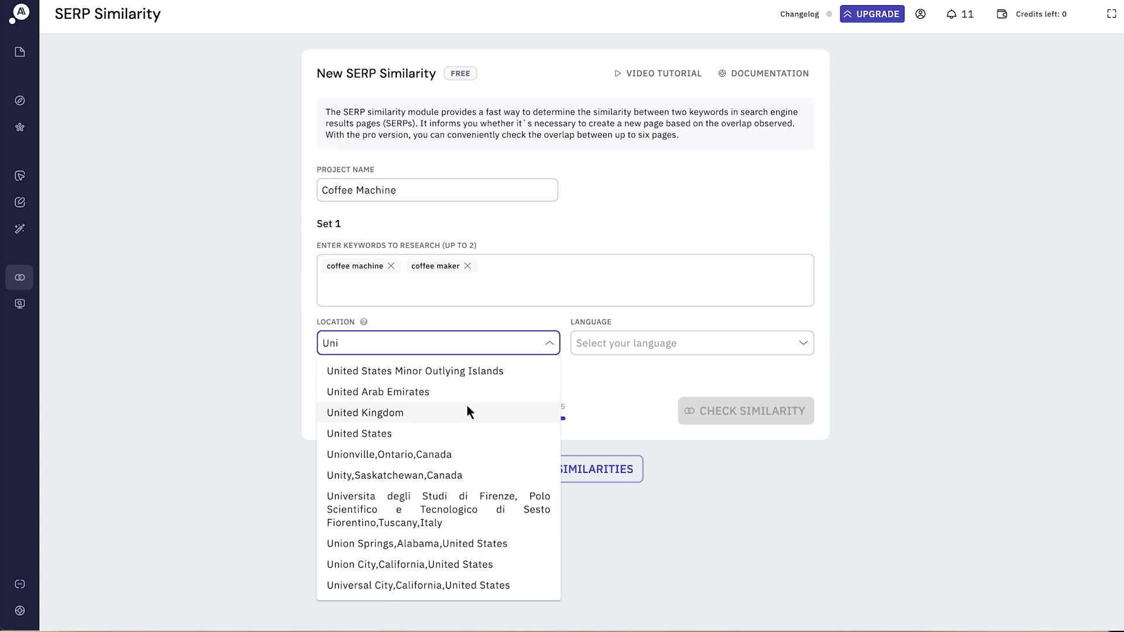
left_click(530, 412)
left_click(629, 349)
type("Eng")
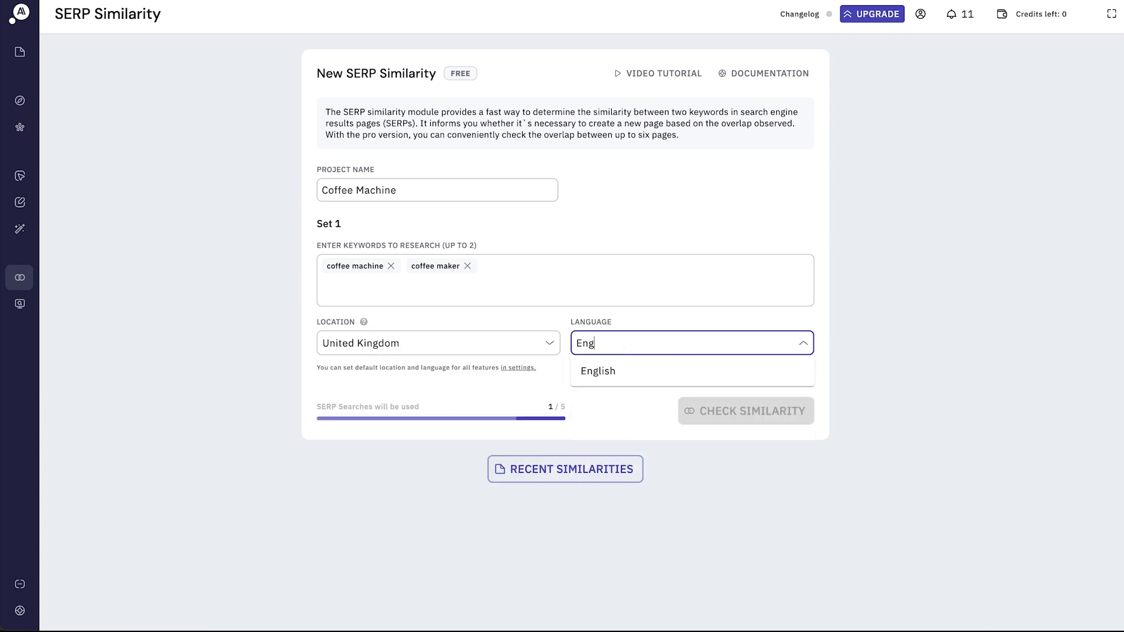
left_click(643, 373)
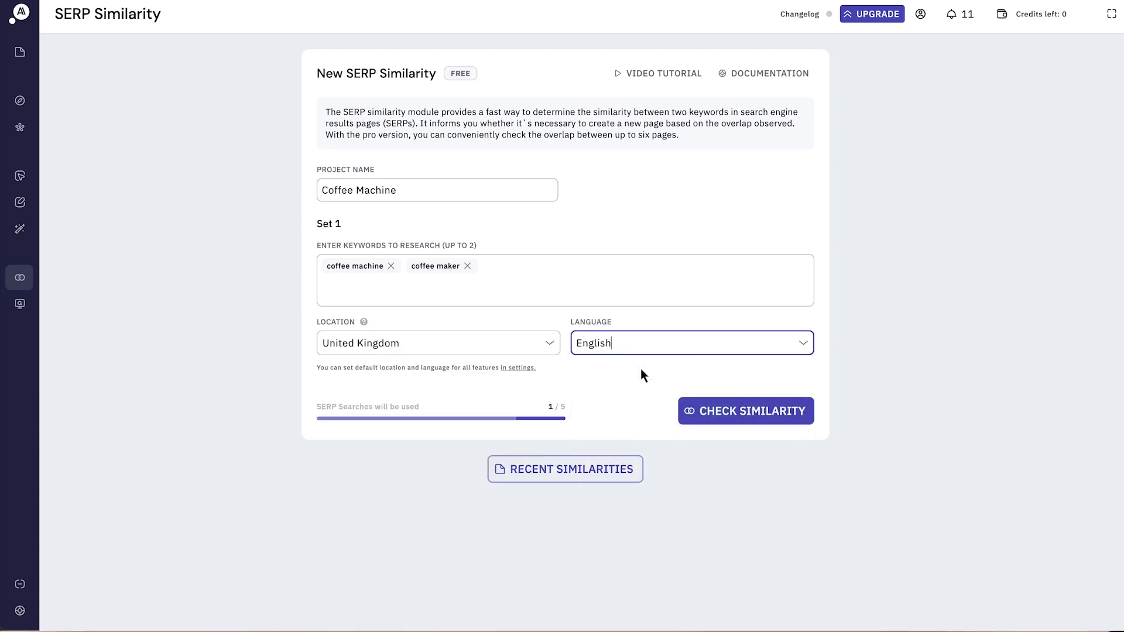
left_click(739, 413)
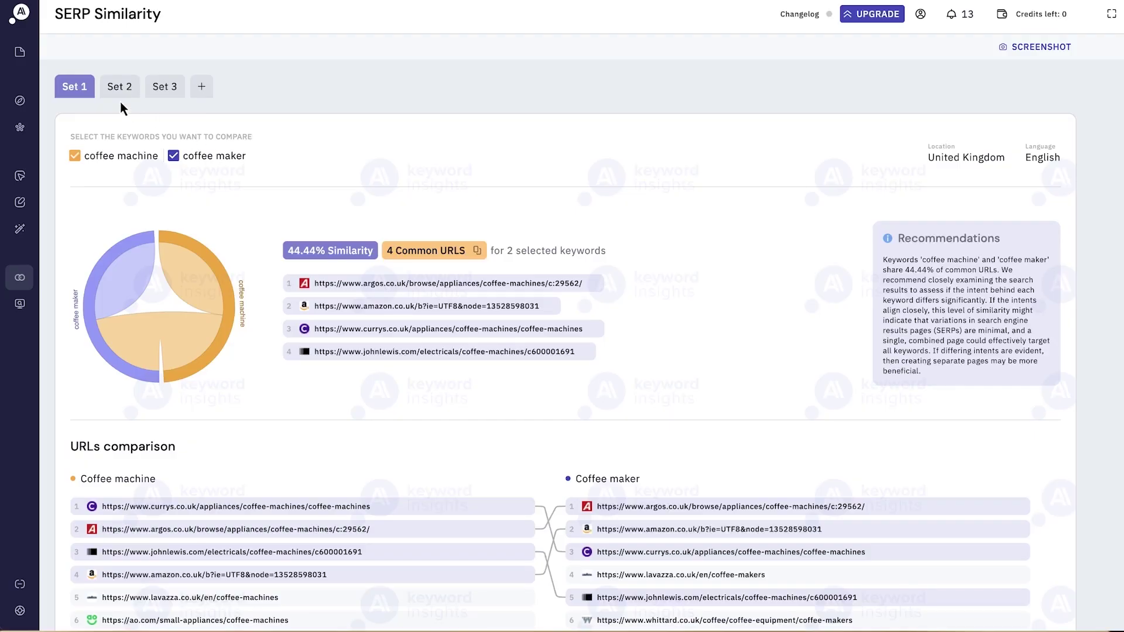
Review the similarity results and URL comparisons for keyword Set 2 and Set 3
left_click(116, 93)
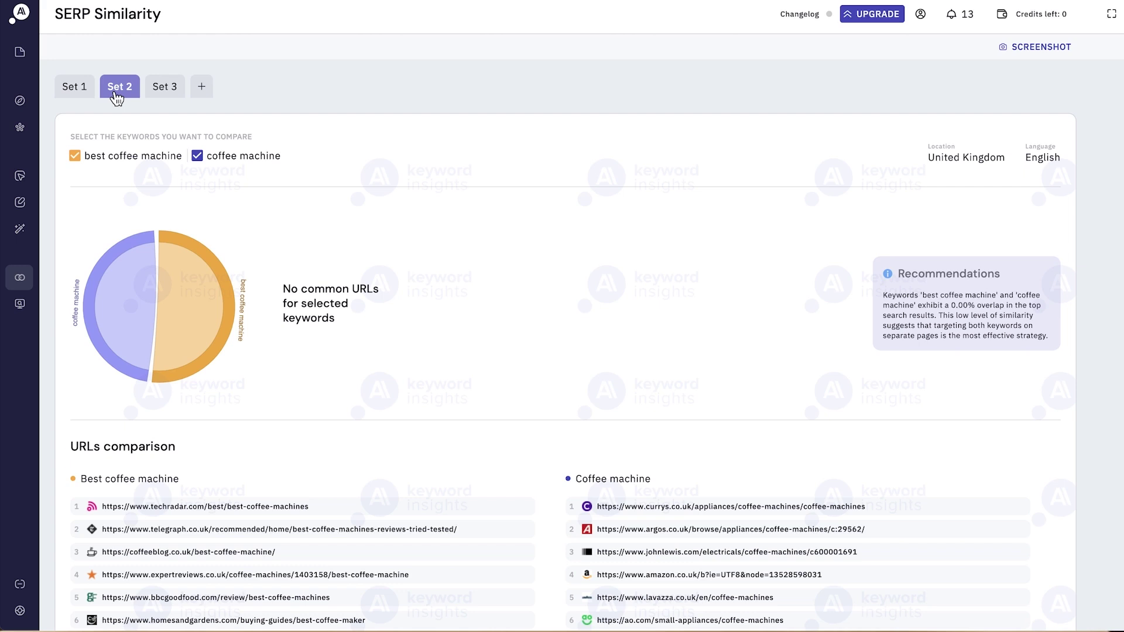
left_click(166, 95)
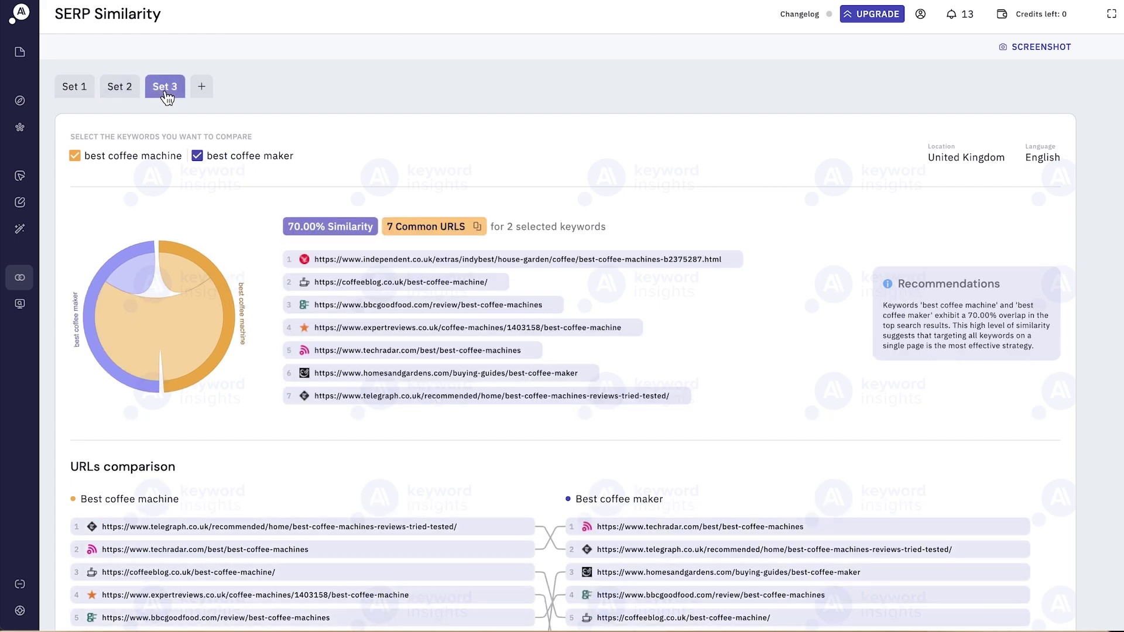